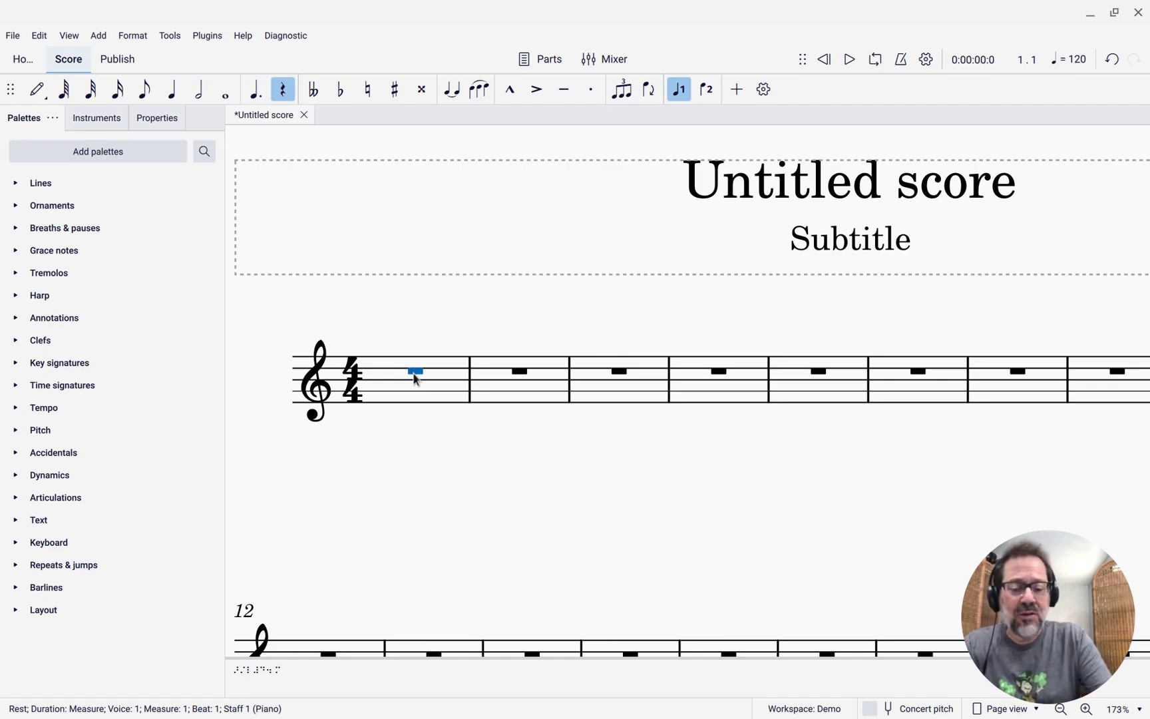
# Add the staff text "Café" above the first measure, inserting the é from the common special characters
pyautogui.hotkey('ctrl', 't')
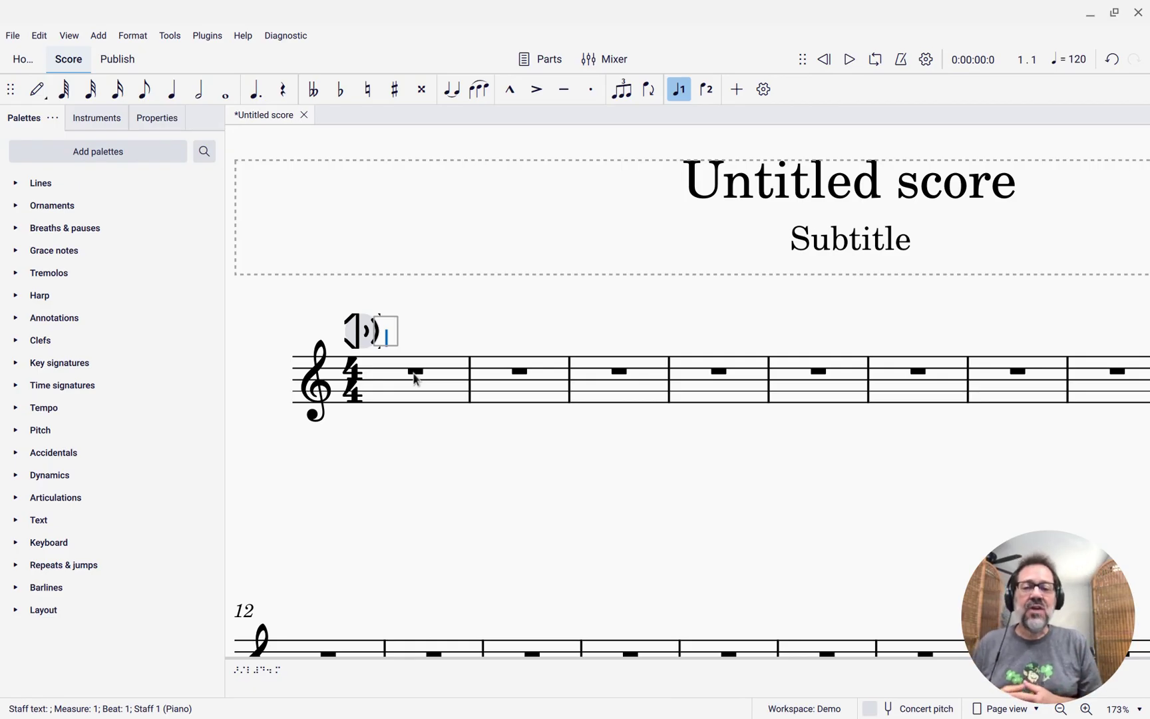
pyautogui.write('Caf')
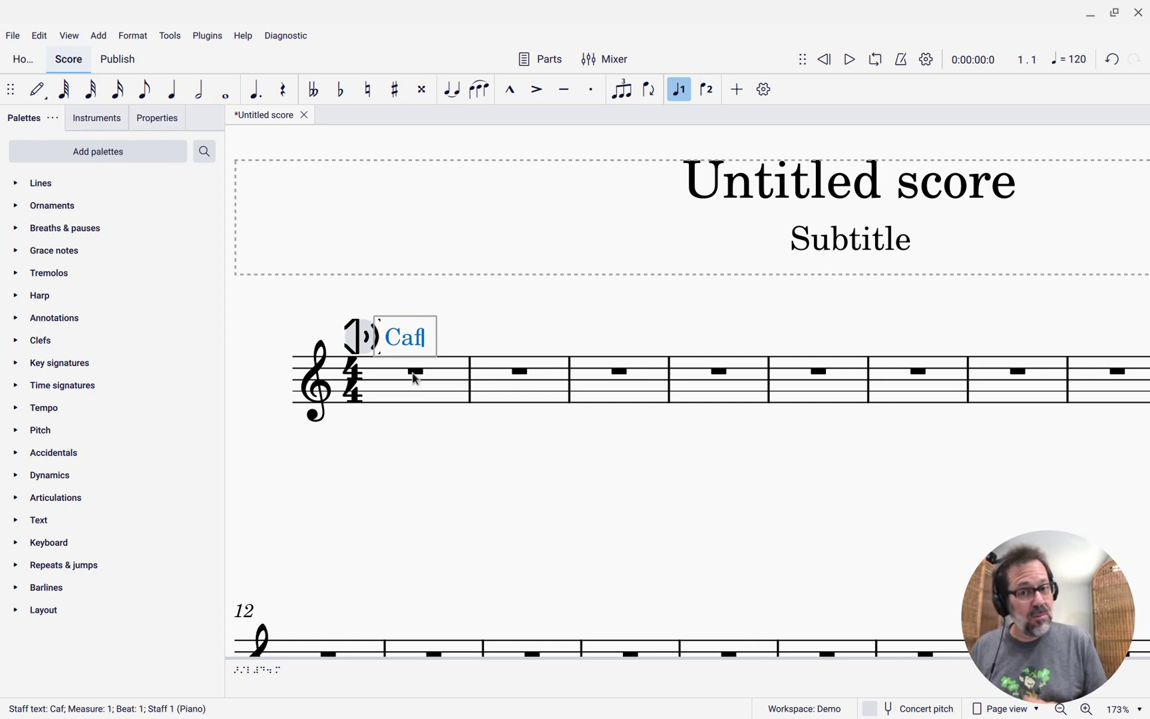
pyautogui.click(153, 122)
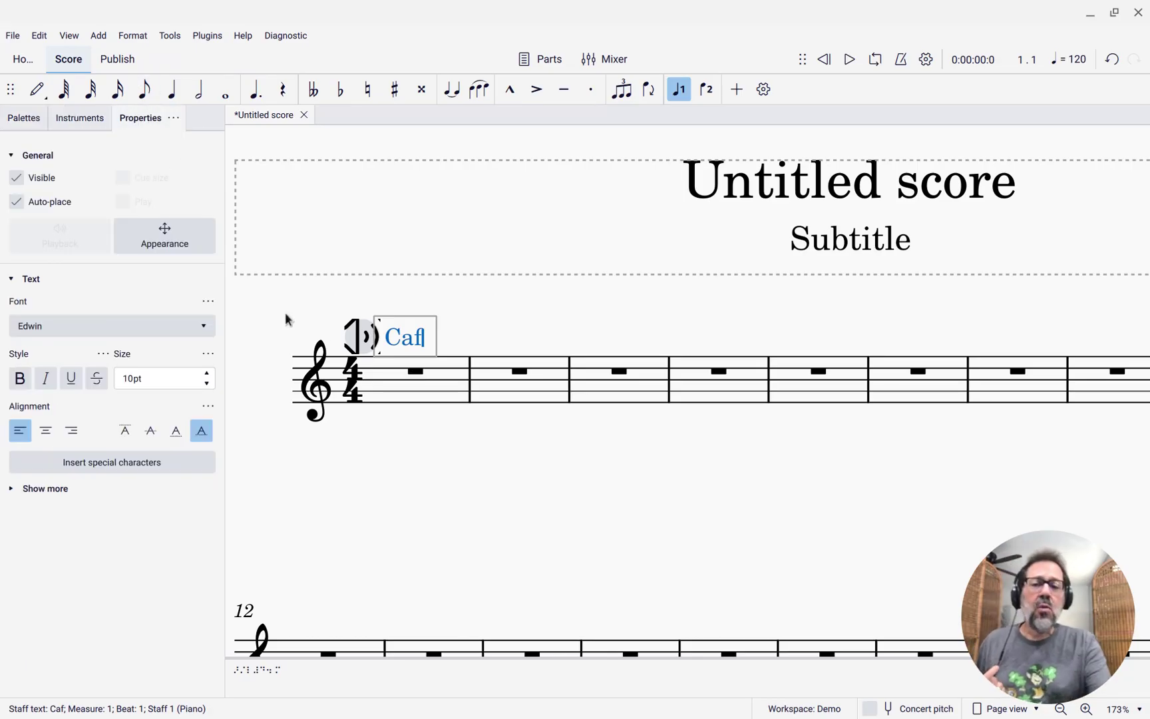
pyautogui.click(87, 469)
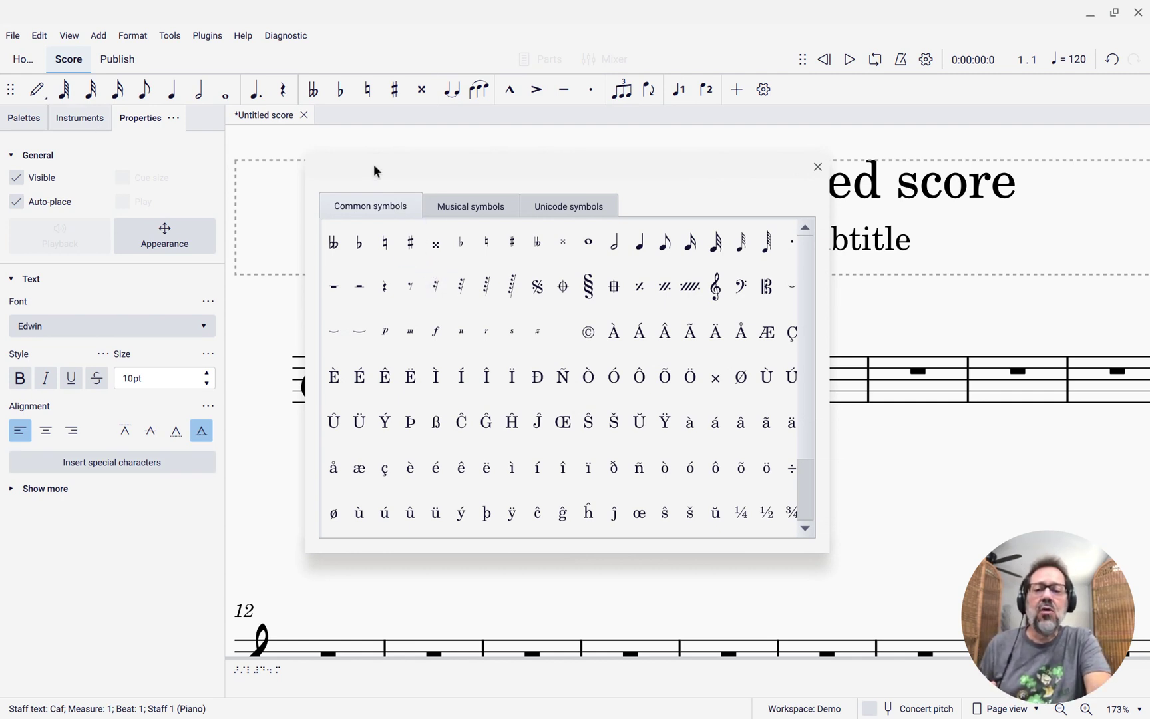
pyautogui.moveTo(374, 172); pyautogui.dragTo(556, 181)
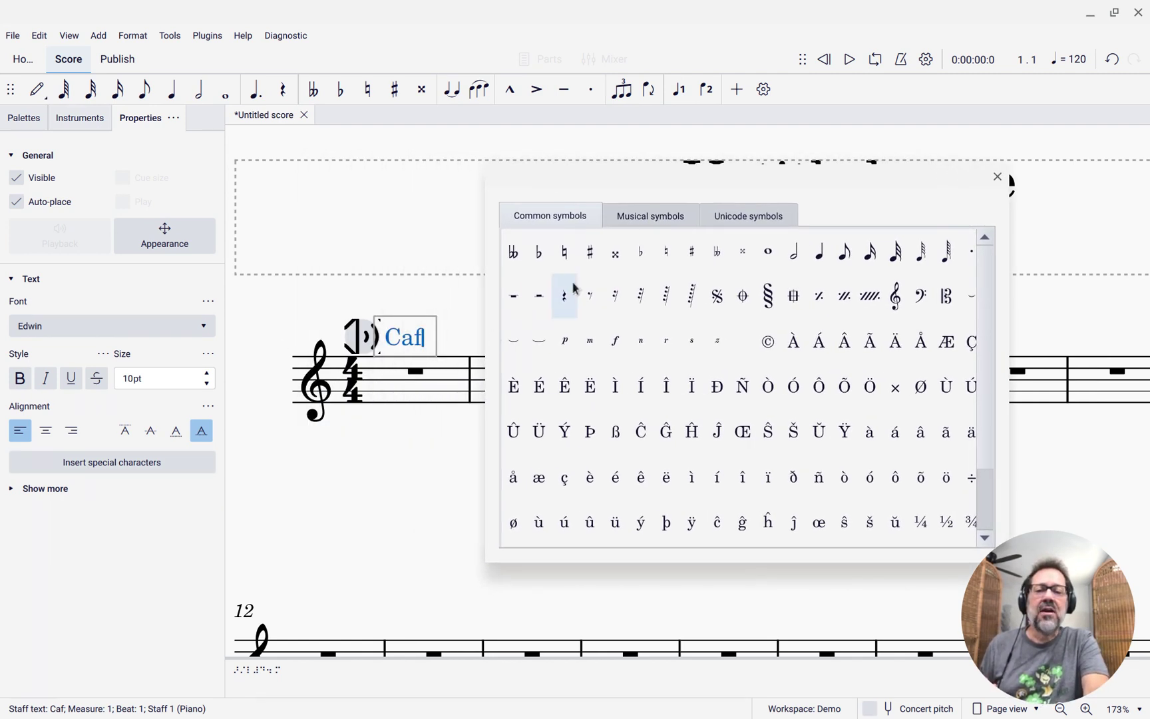
pyautogui.scroll(-2, 577, 302)
pyautogui.scroll(2, 578, 302)
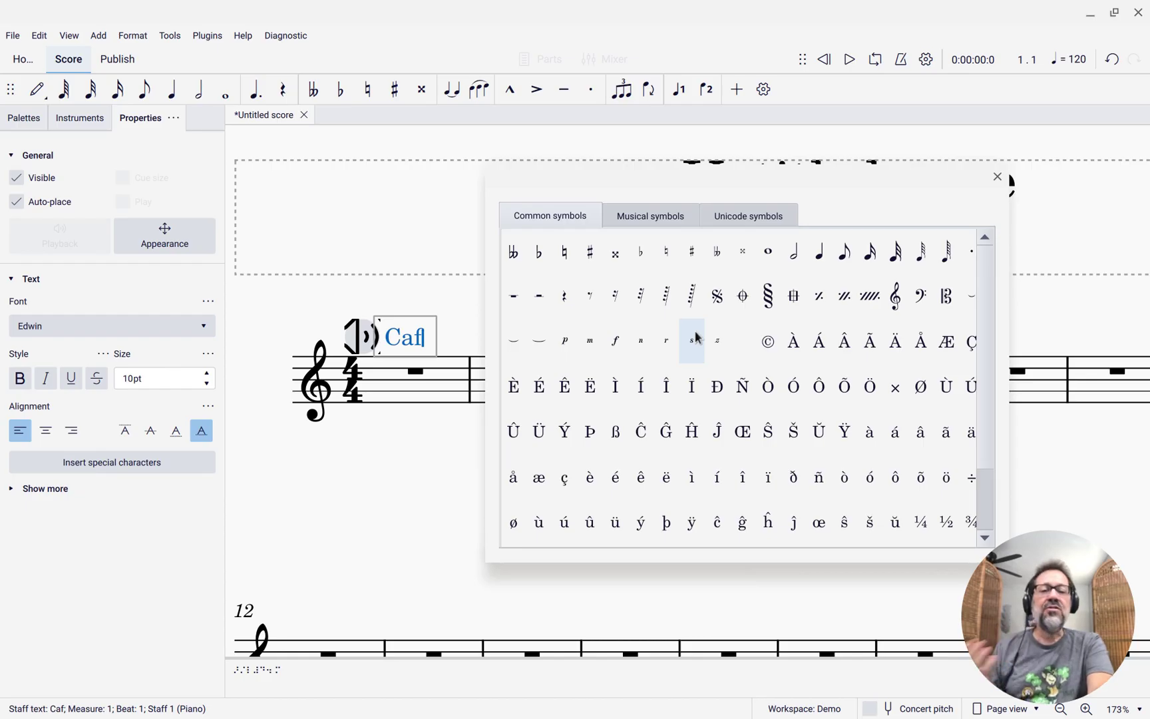
pyautogui.scroll(-2, 696, 338)
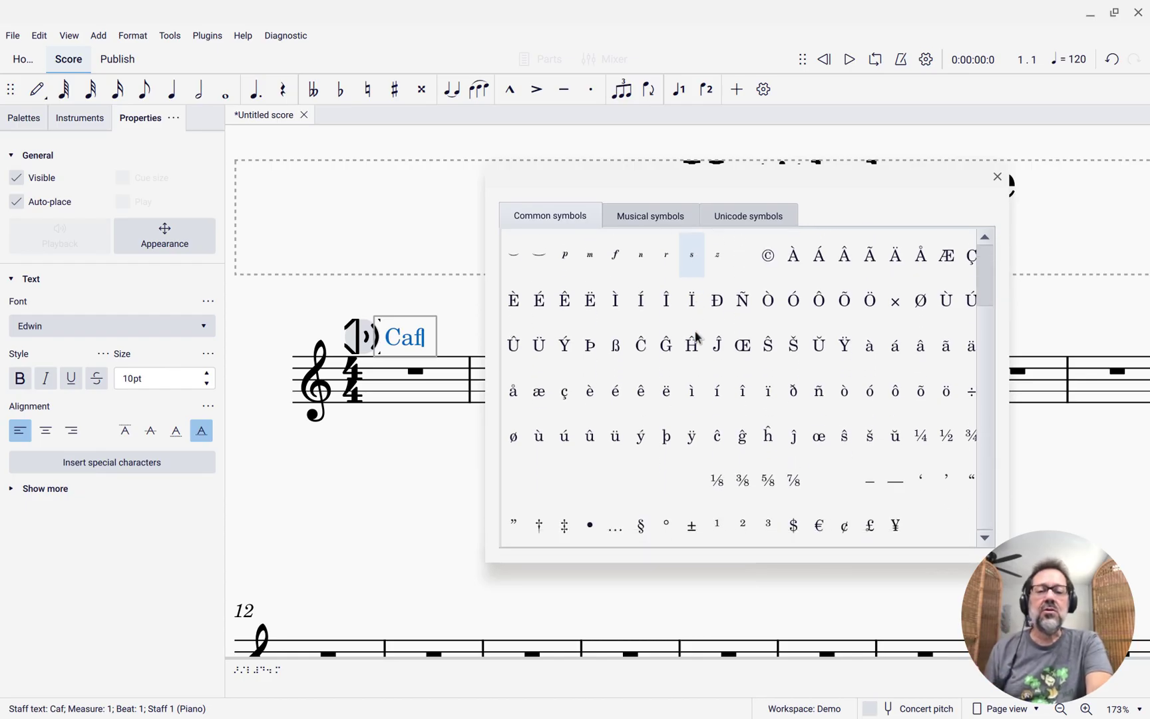
pyautogui.click(622, 396)
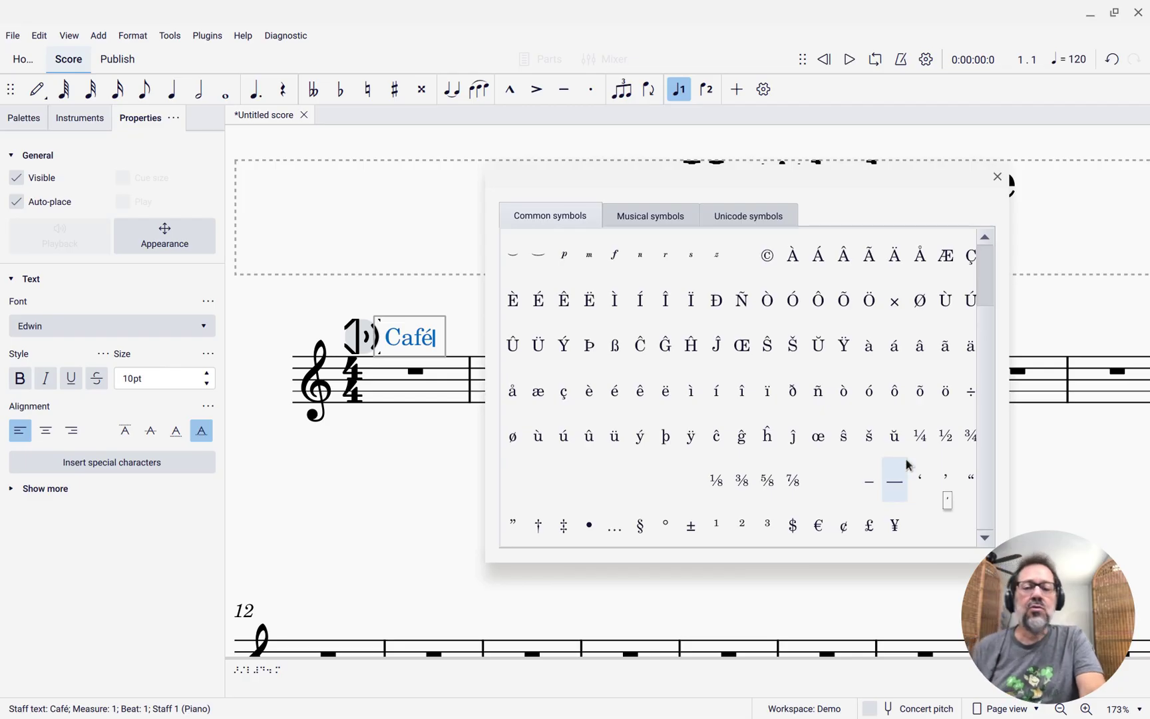
# Browse the Unicode special characters and display the Arrows category
pyautogui.scroll(2, 689, 348)
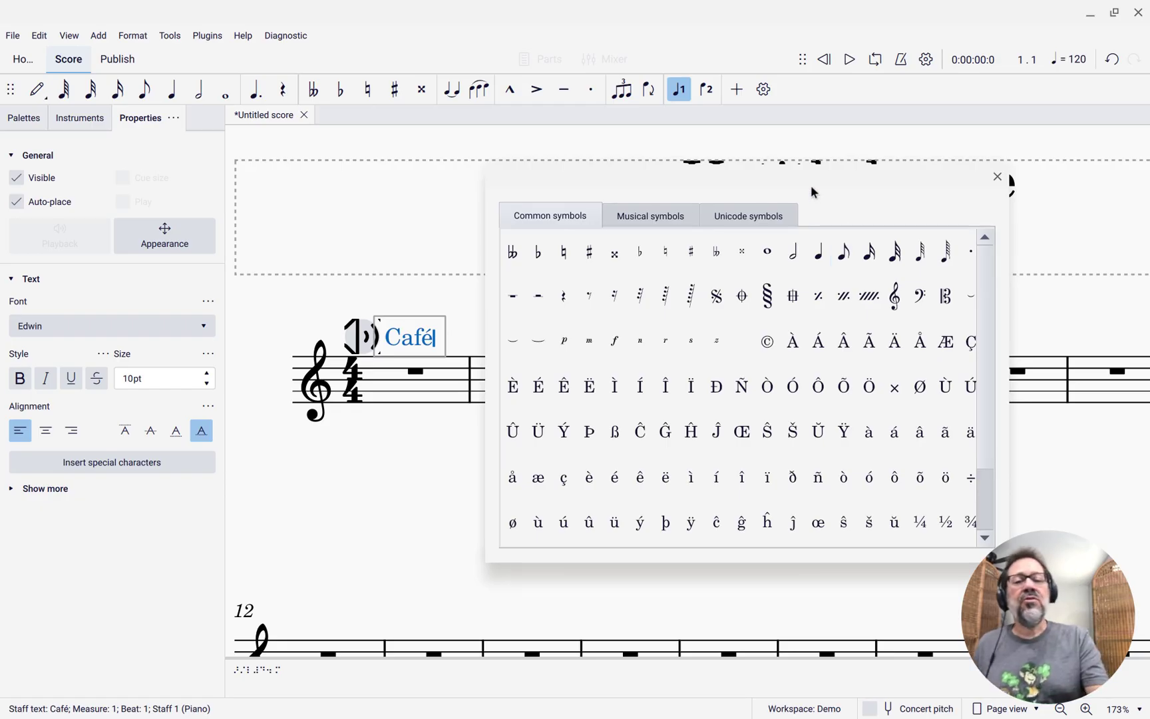
pyautogui.click(747, 219)
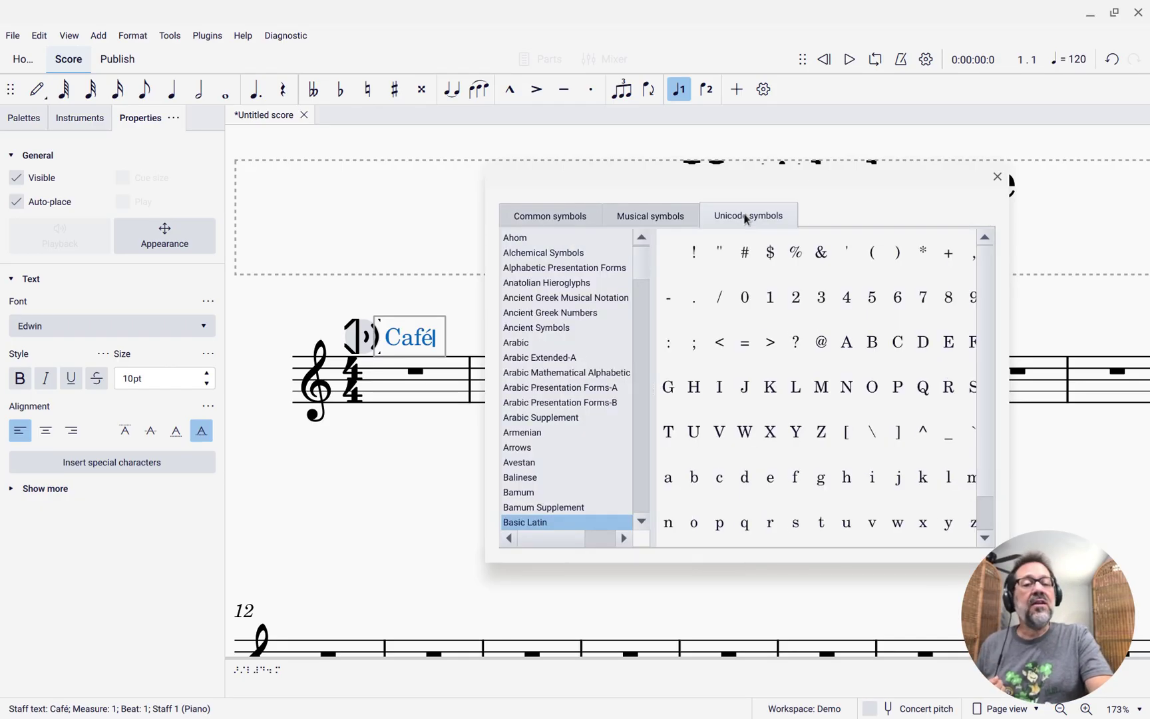
pyautogui.scroll(-1, 772, 373)
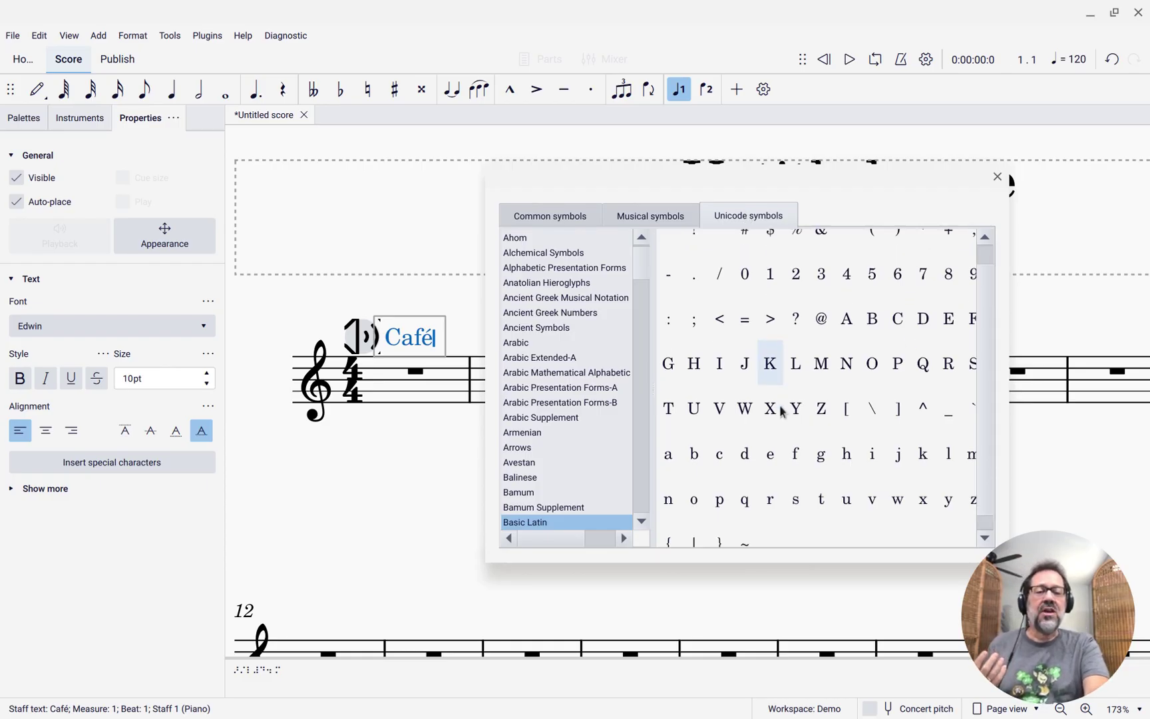
pyautogui.scroll(1, 783, 411)
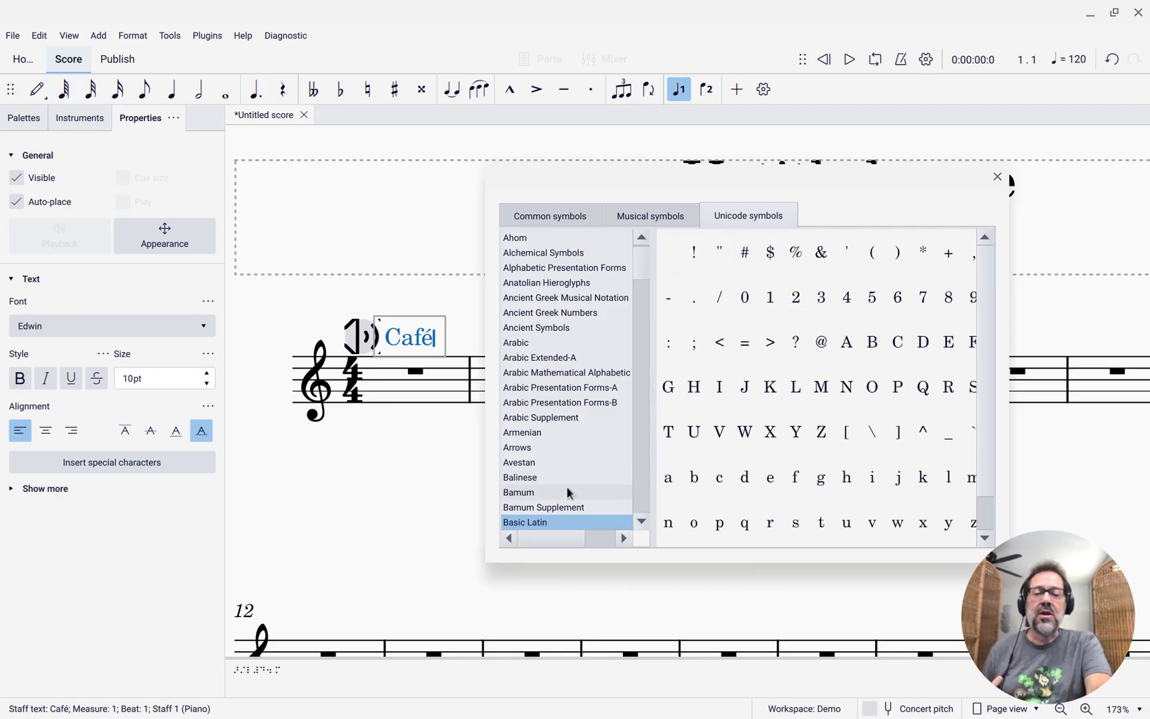
pyautogui.scroll(-2, 566, 515)
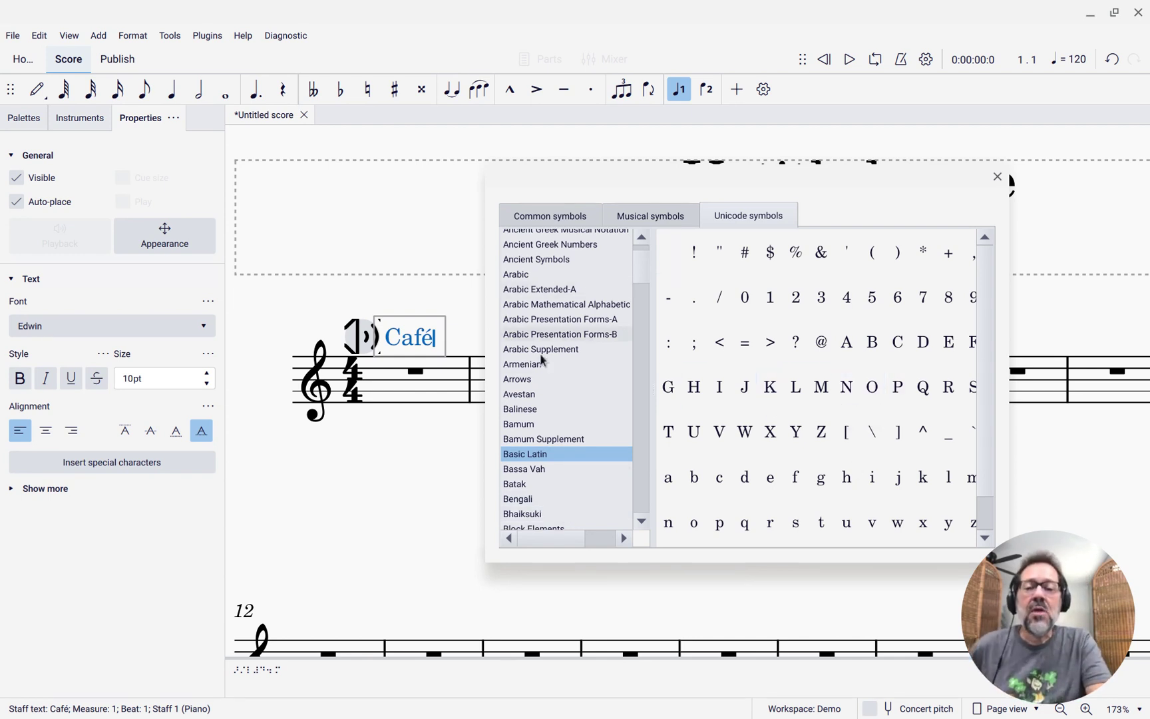
pyautogui.click(529, 380)
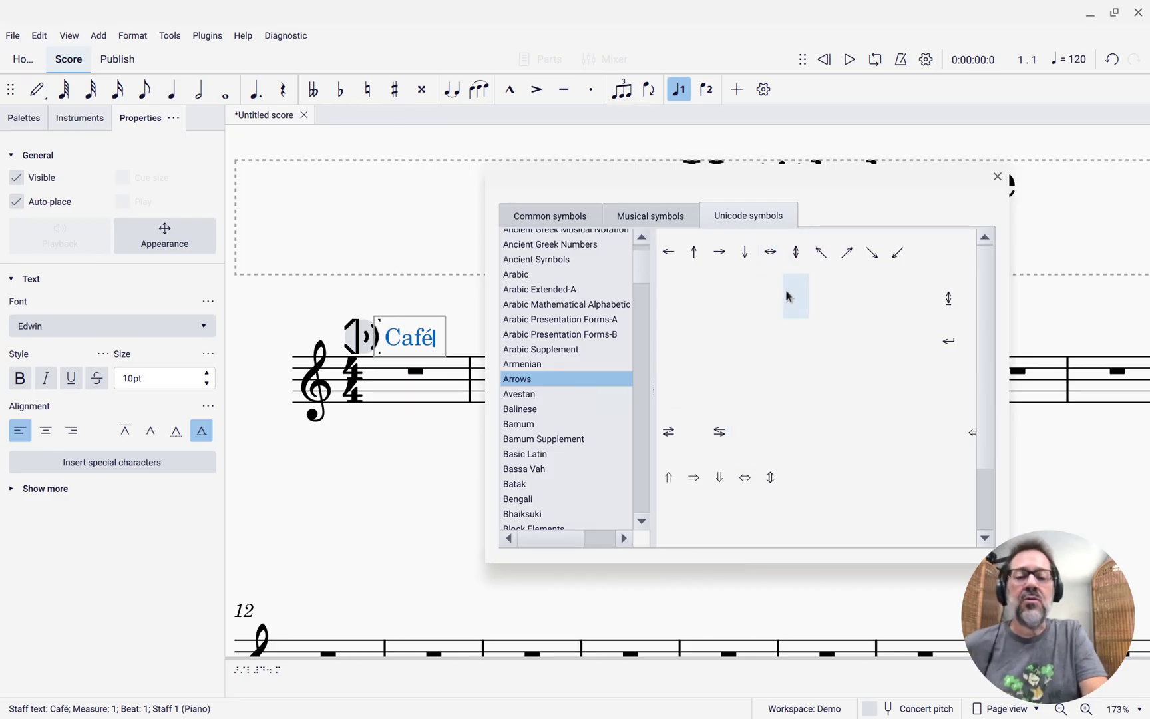
# Append the filled square with a white dot from the Geometric Shapes Unicode category to the staff text
pyautogui.scroll(-9, 549, 474)
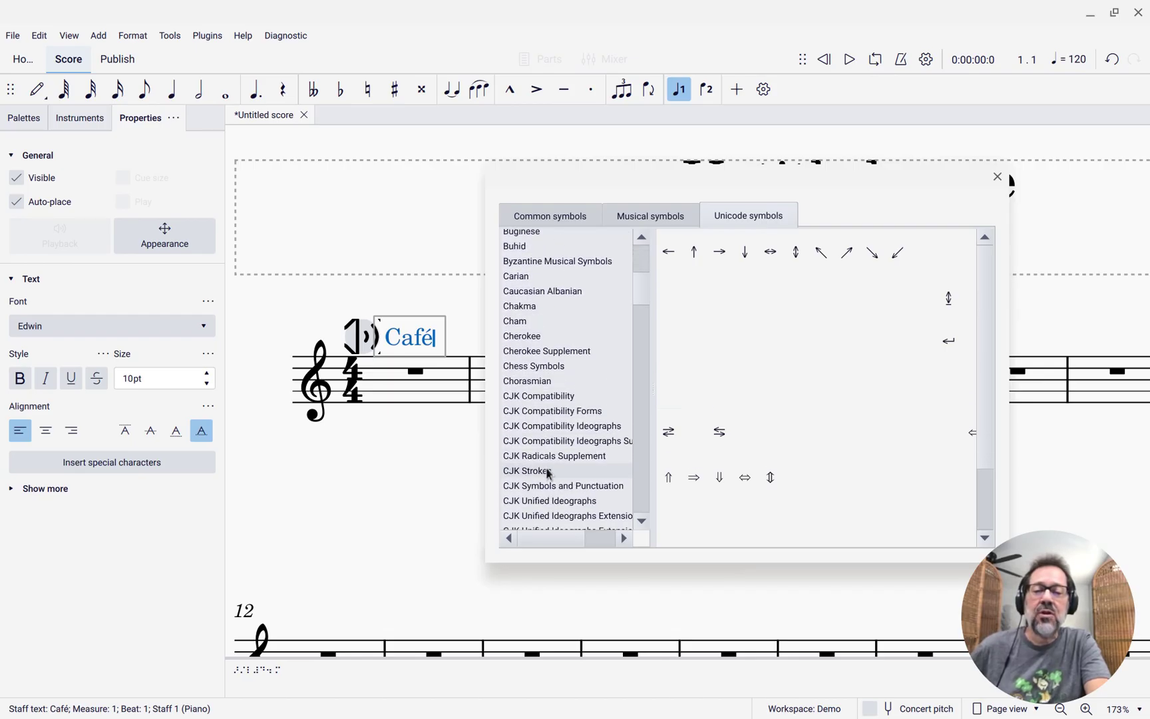
pyautogui.scroll(-15, 540, 376)
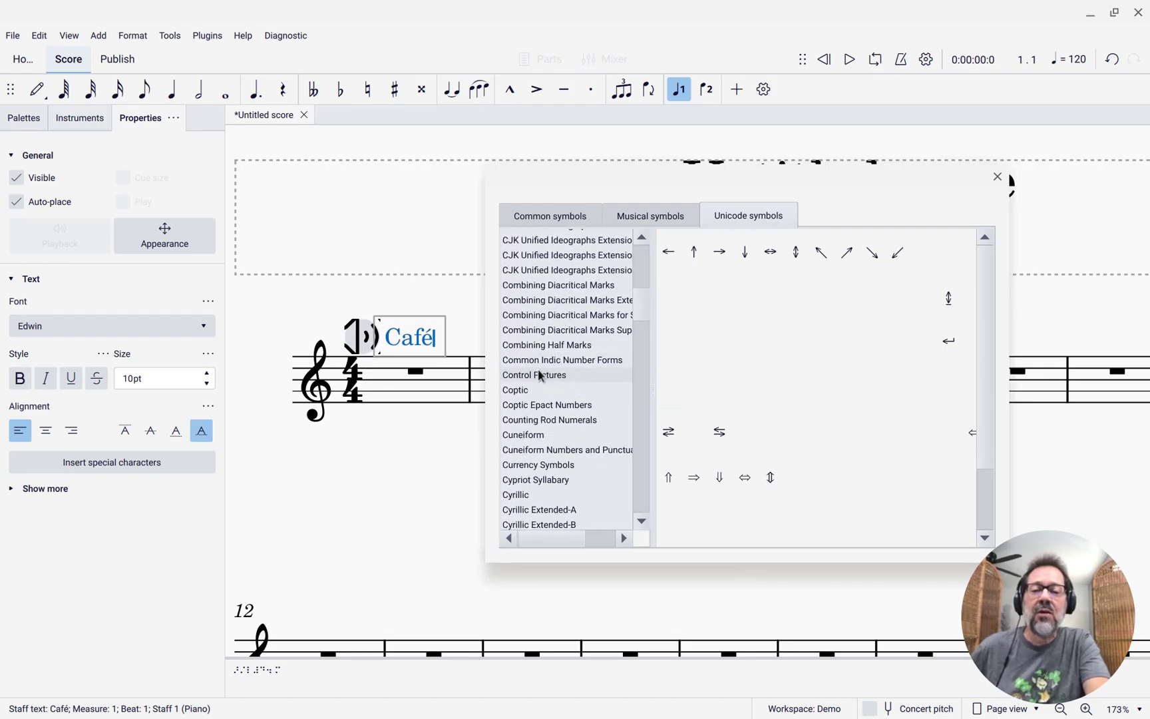
pyautogui.scroll(-3, 541, 376)
pyautogui.scroll(6, 541, 376)
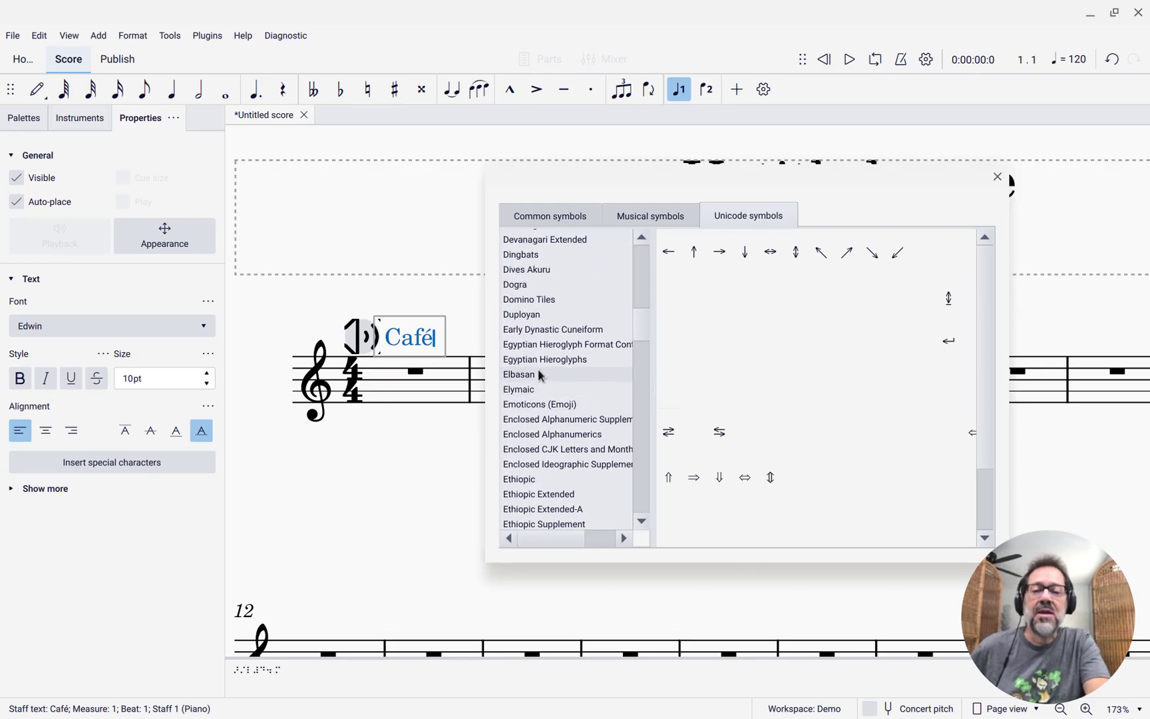
pyautogui.scroll(-7, 540, 376)
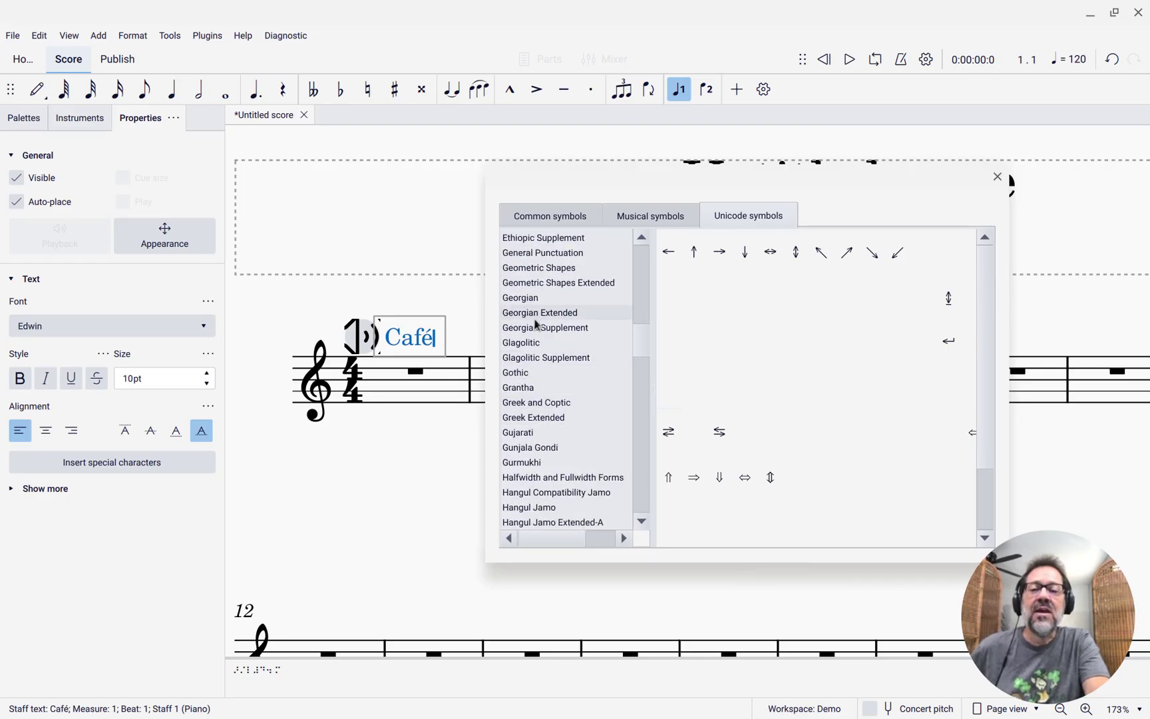
pyautogui.click(534, 268)
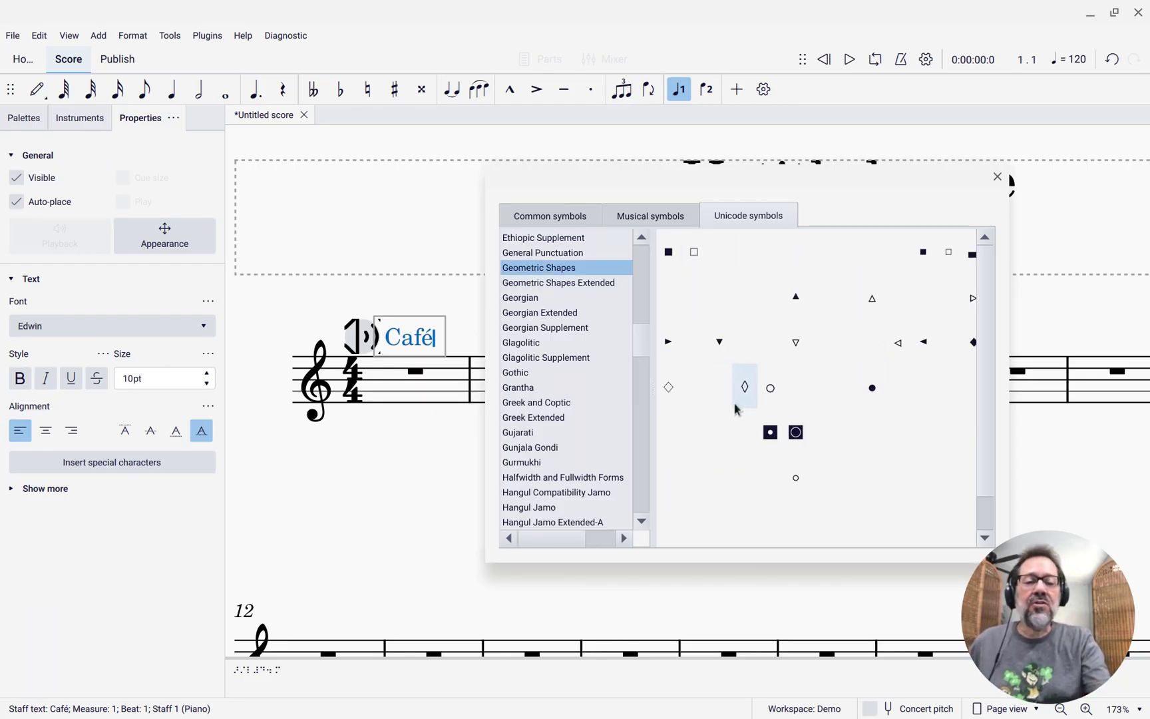
pyautogui.click(770, 433)
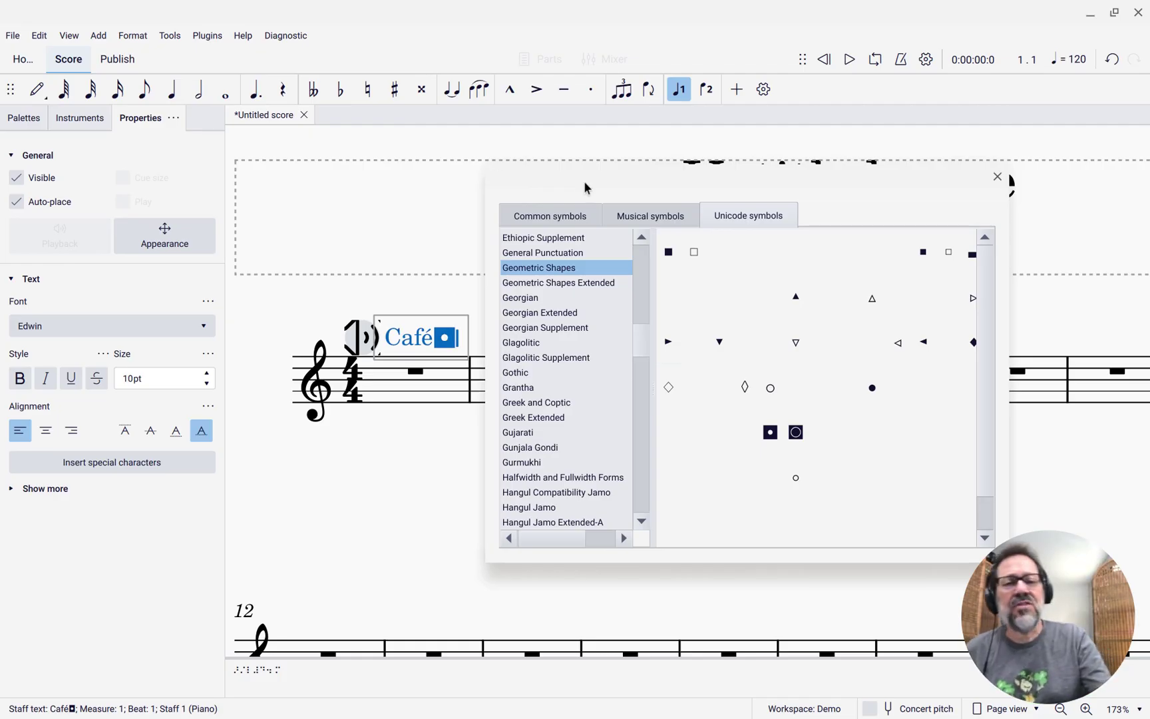
# Examine the musical symbols in the Common ornaments, French and English Renaissance, and Kodály hand signs categories
pyautogui.click(651, 217)
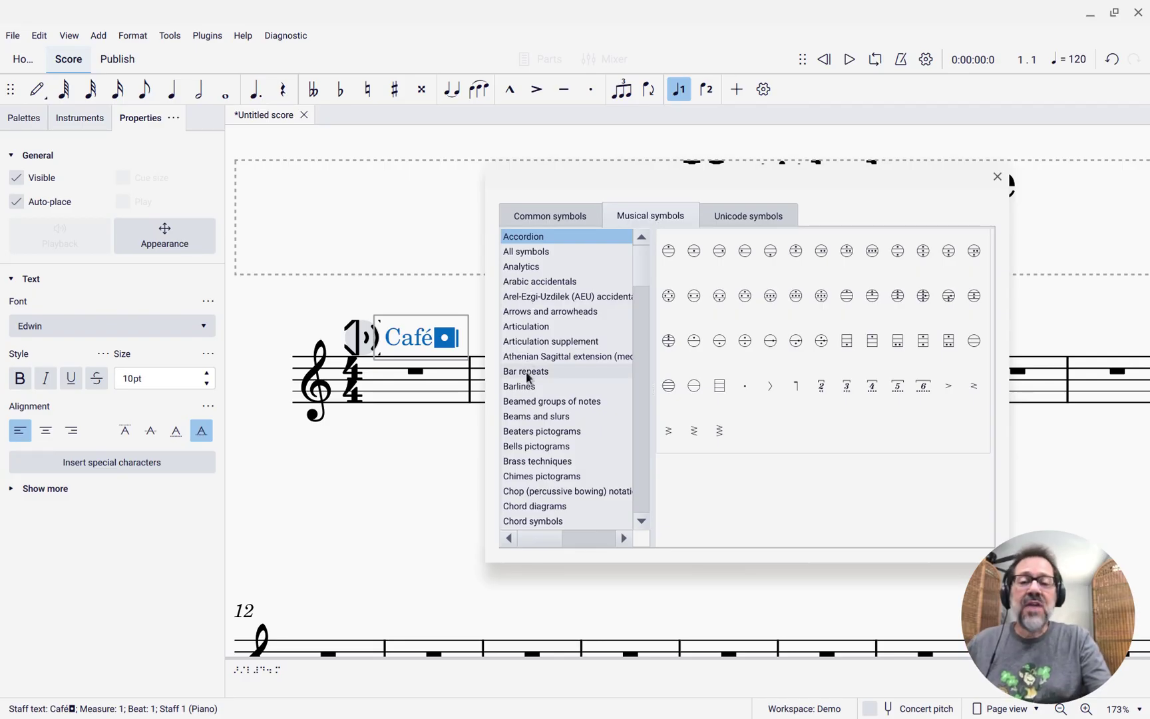
pyautogui.scroll(-7, 529, 378)
pyautogui.scroll(-1, 529, 378)
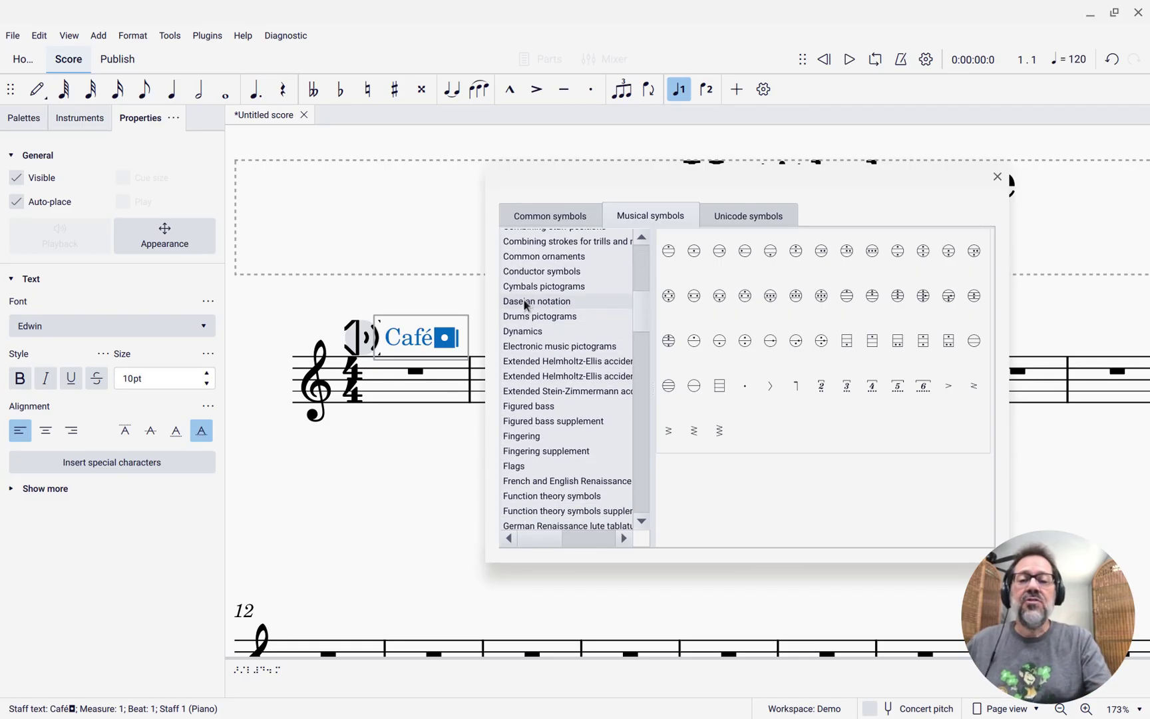
pyautogui.click(519, 258)
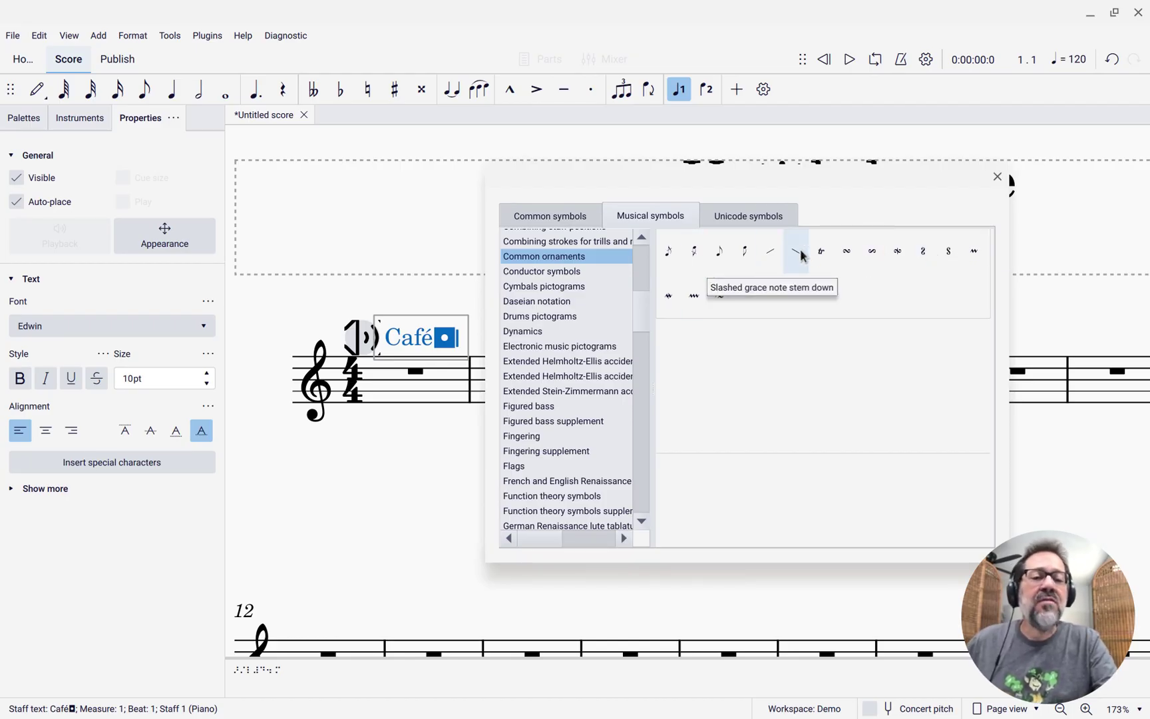
pyautogui.scroll(-1, 575, 473)
pyautogui.scroll(-1, 574, 474)
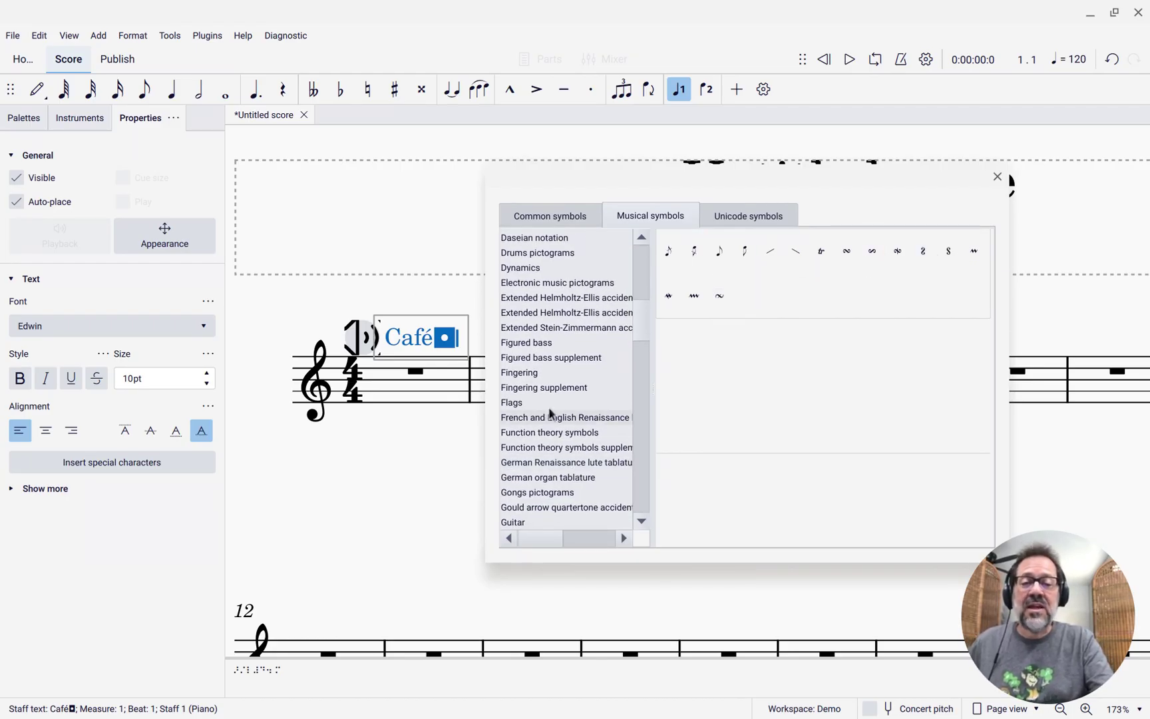
pyautogui.click(550, 419)
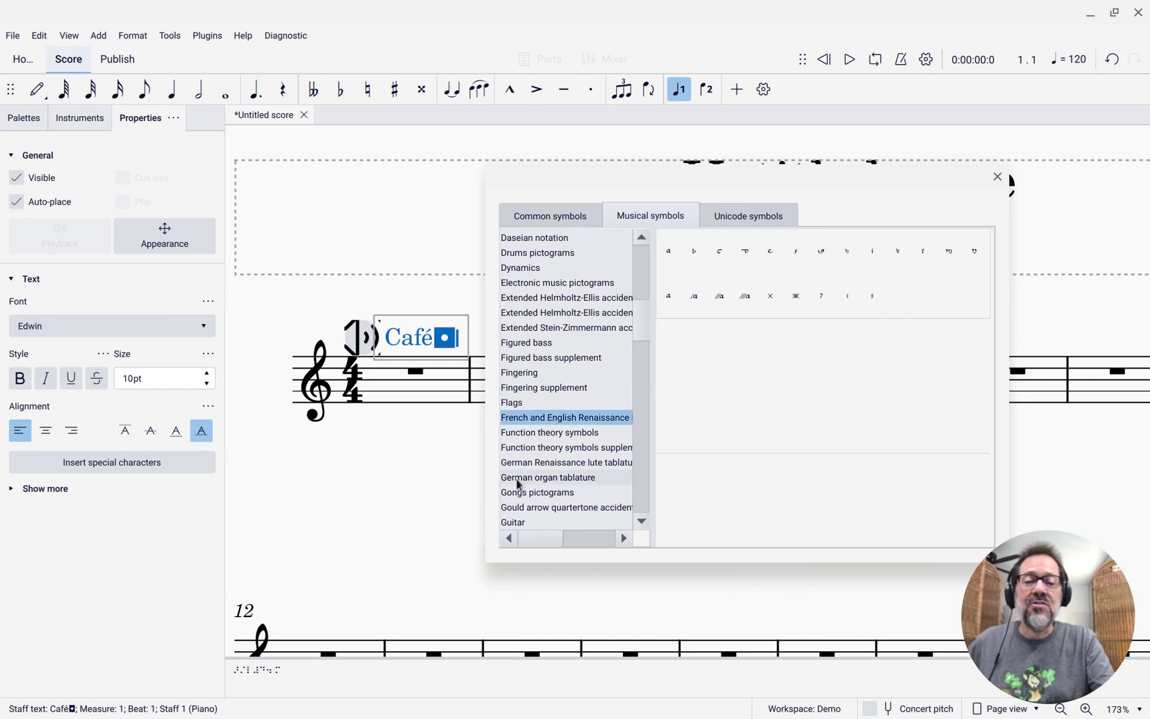
pyautogui.moveTo(532, 538); pyautogui.dragTo(474, 546)
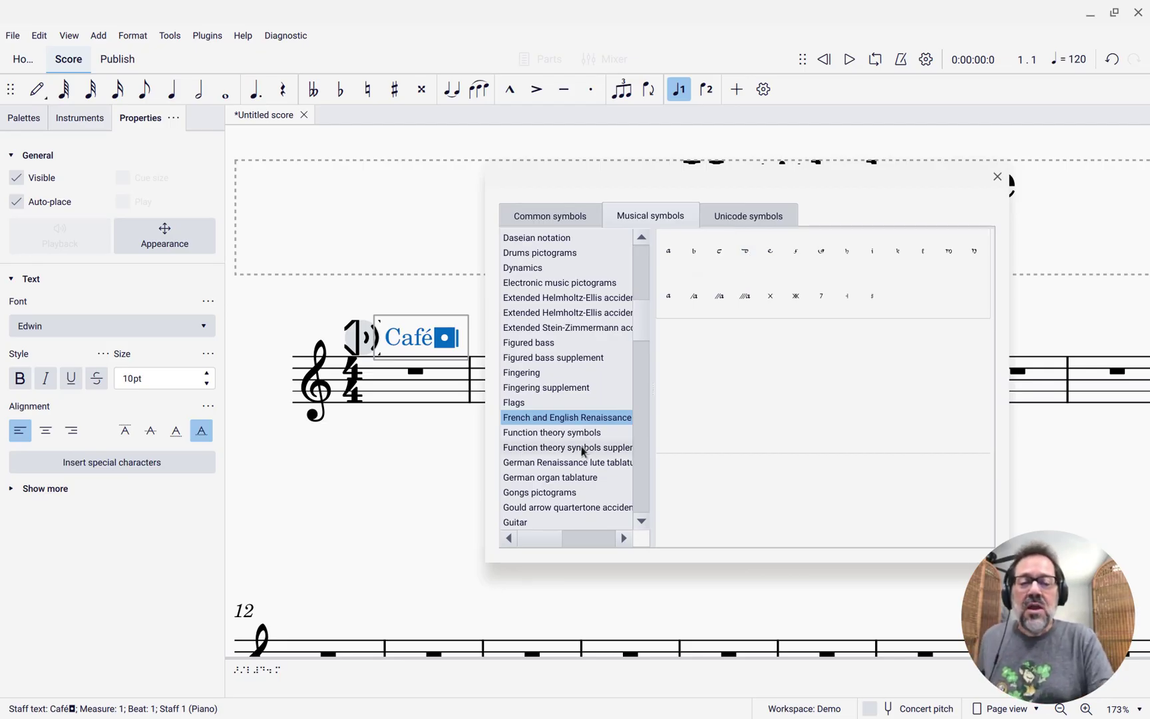
pyautogui.scroll(-7, 512, 460)
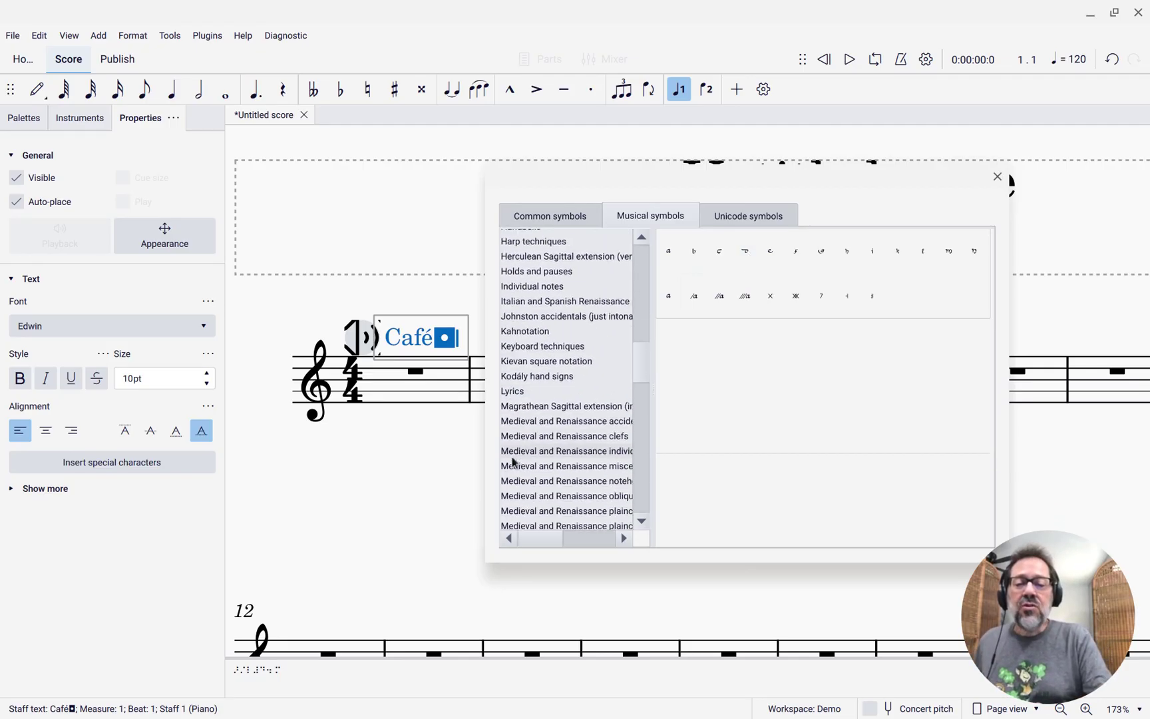
pyautogui.click(534, 377)
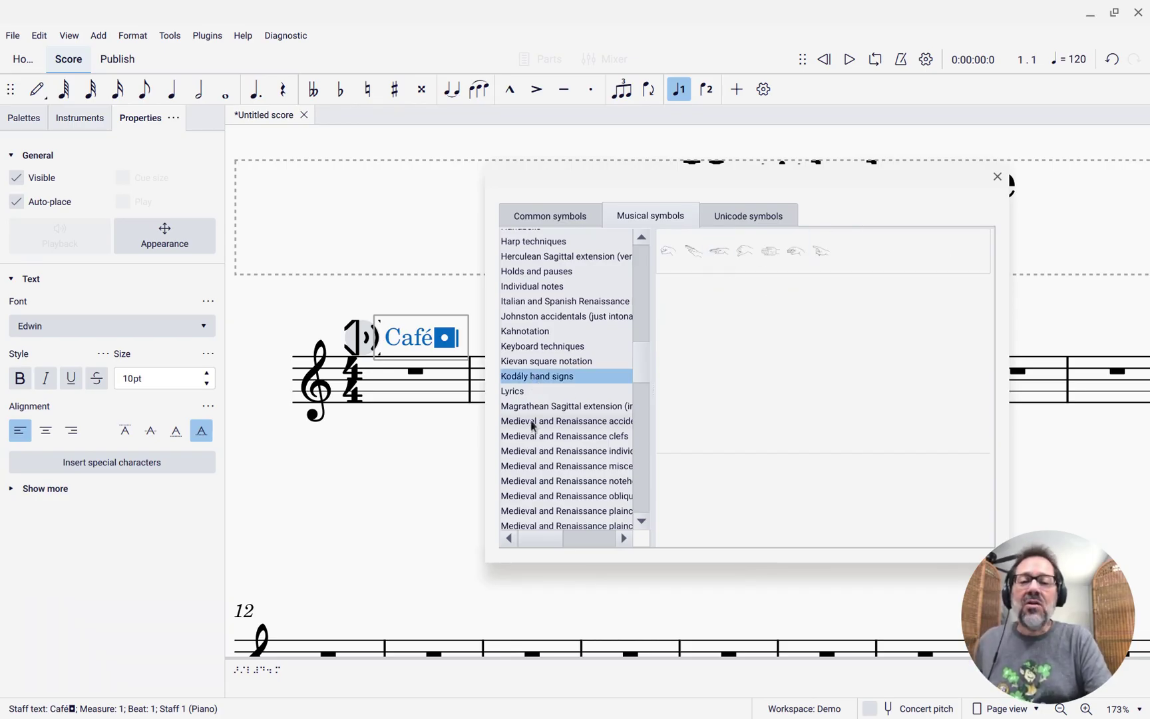
# Append the reversed 2 from the Reversed time signatures musical symbols to the staff text
pyautogui.scroll(-8, 531, 423)
pyautogui.scroll(-1, 533, 427)
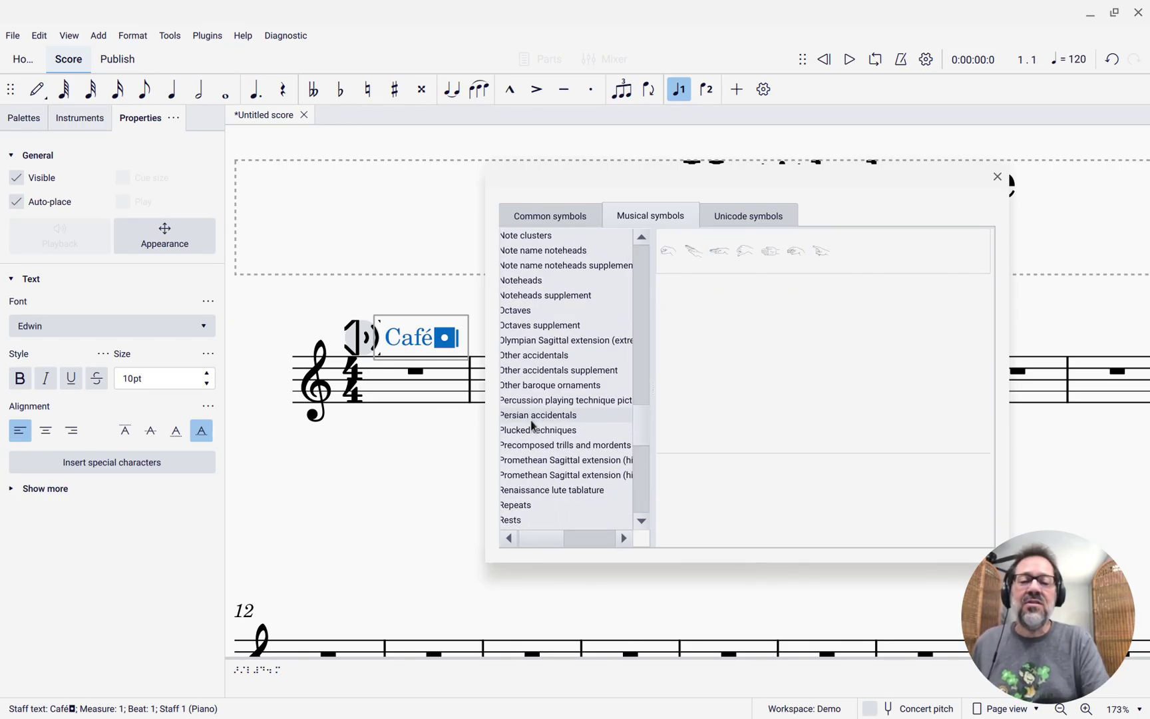
pyautogui.scroll(-3, 533, 427)
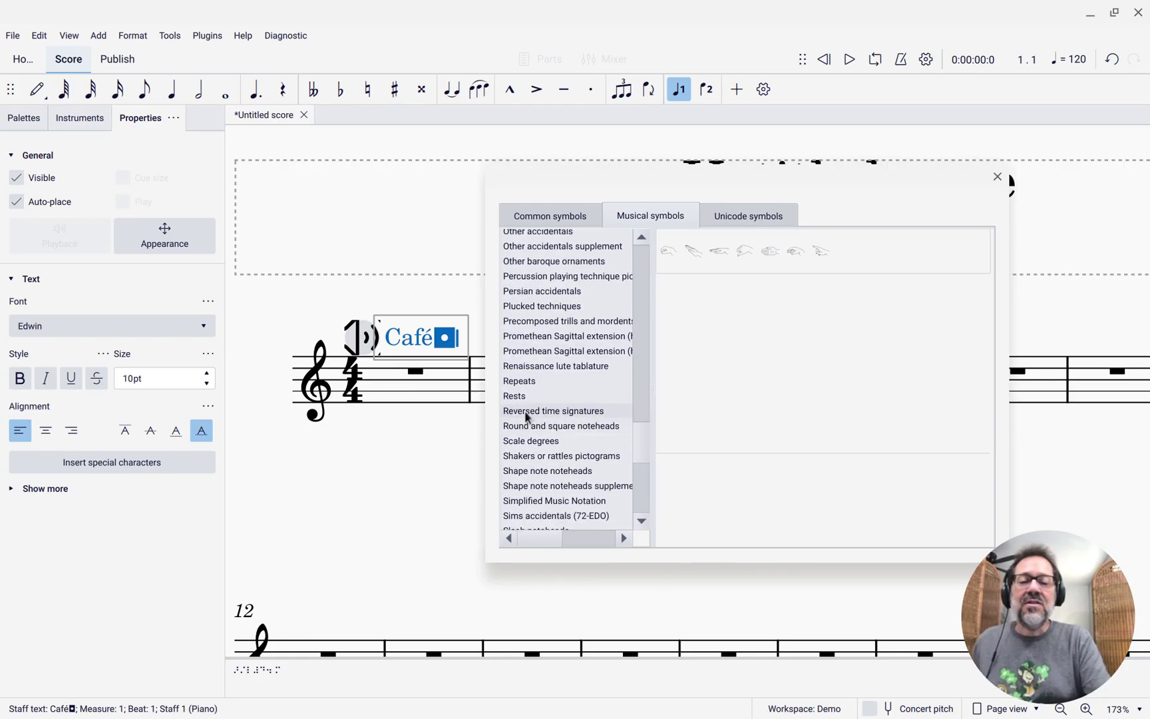
pyautogui.click(527, 412)
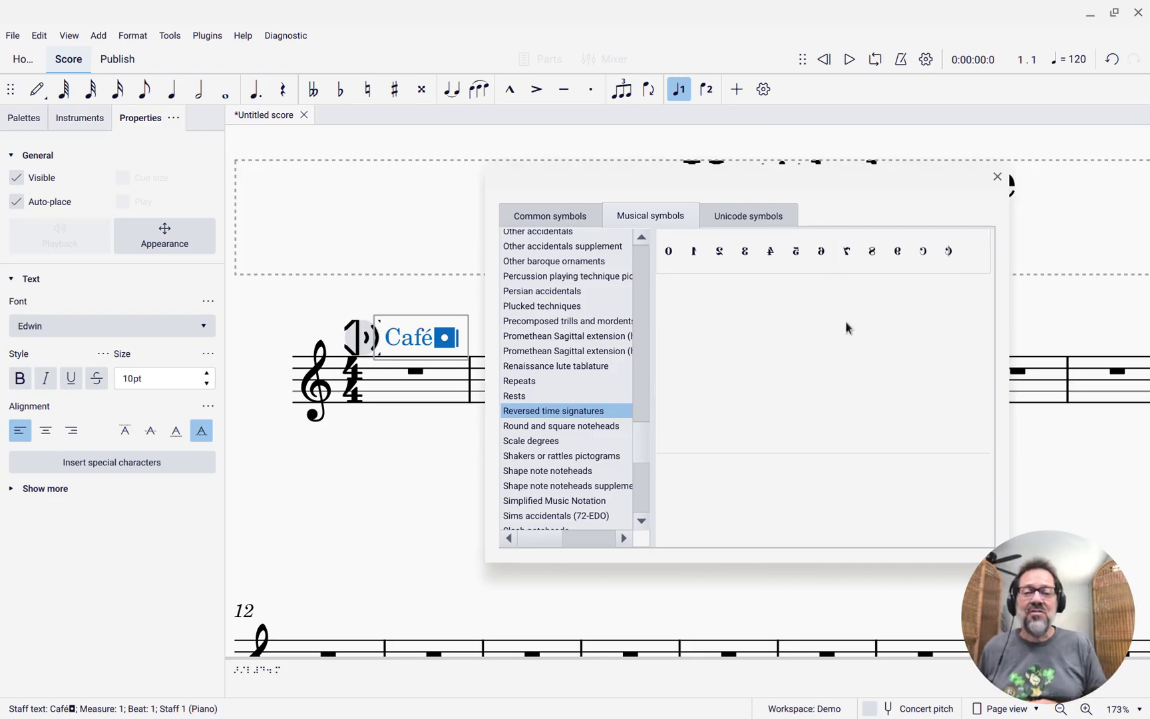
pyautogui.click(722, 253)
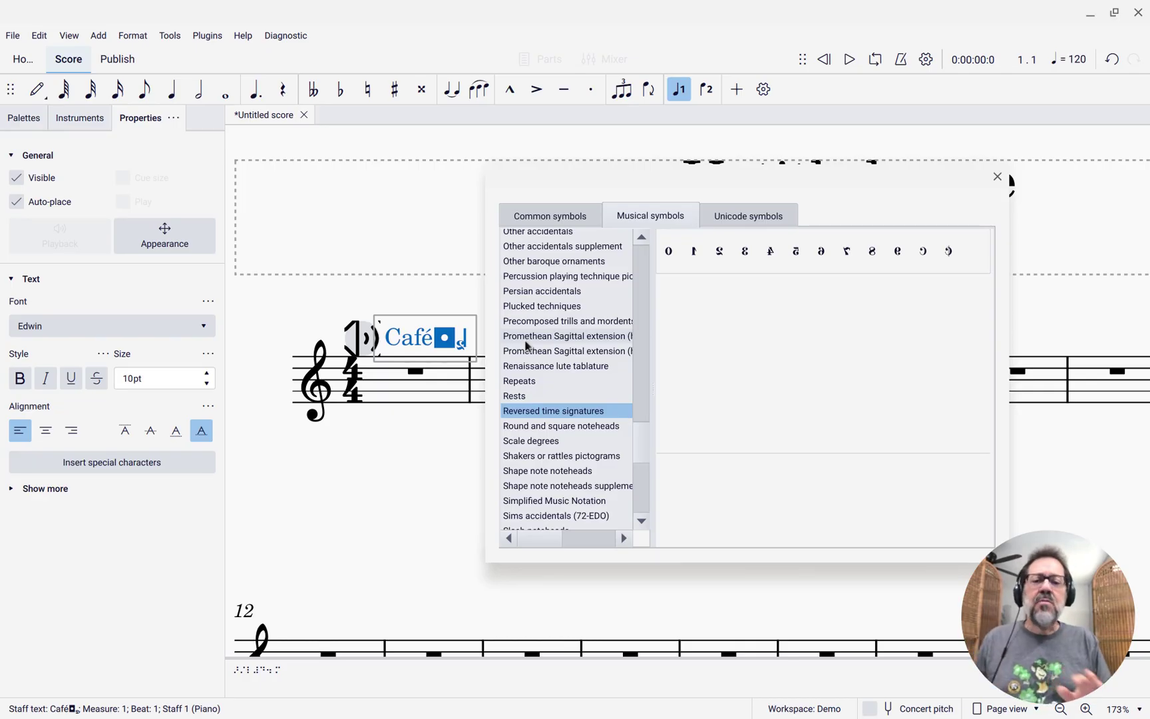
# Create a custom palette named Custom
pyautogui.click(16, 117)
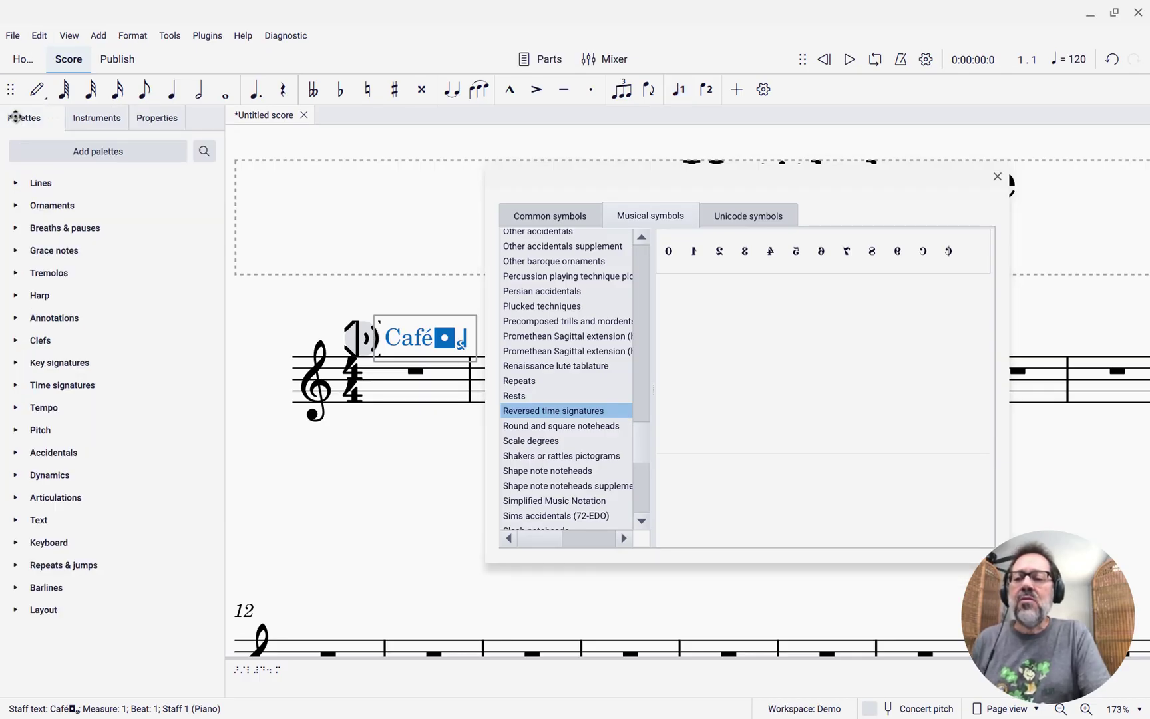
pyautogui.click(130, 153)
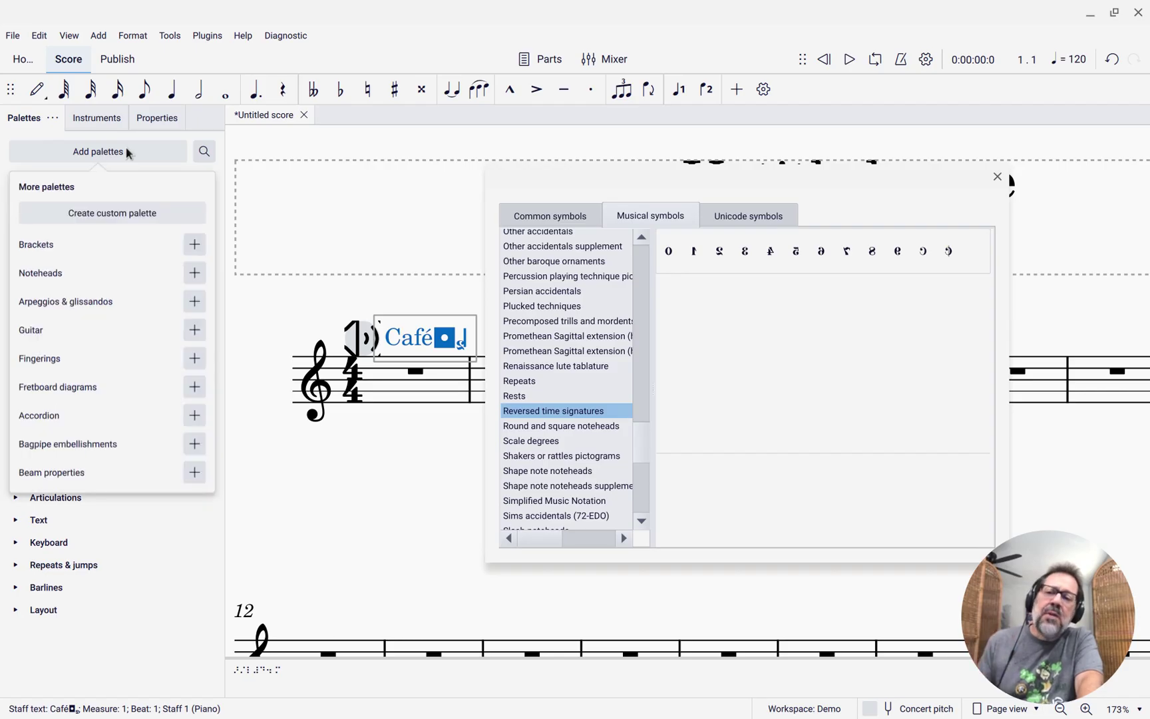
pyautogui.click(103, 216)
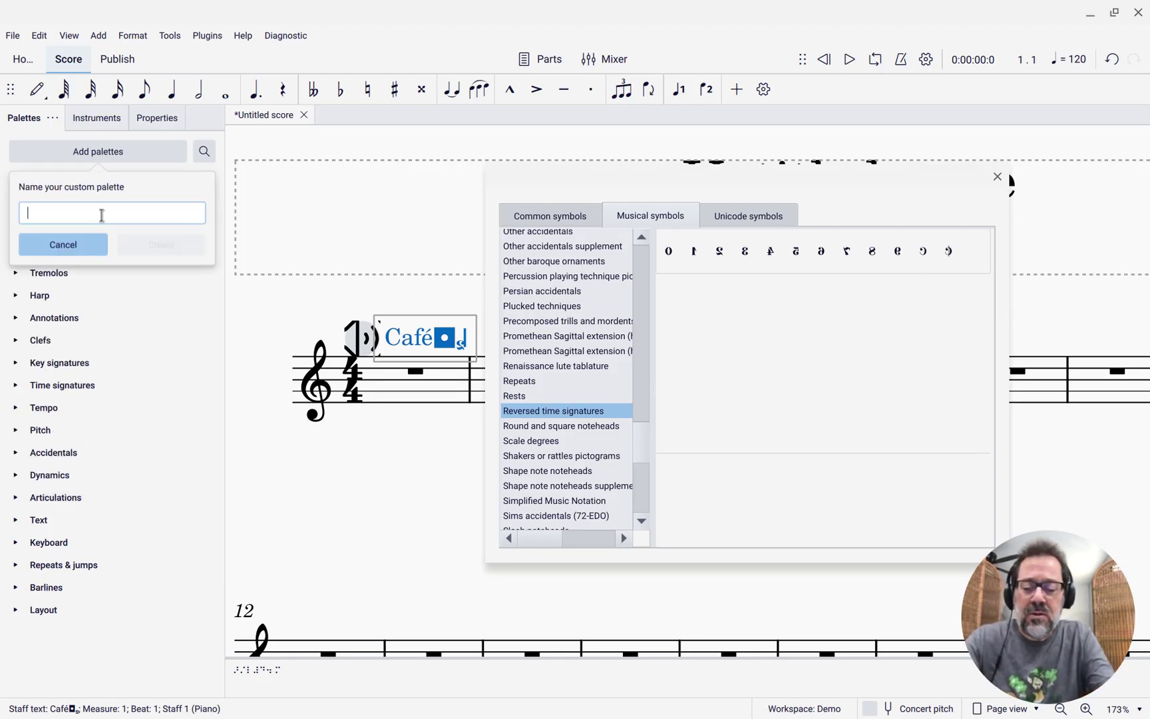
pyautogui.write('Customn')
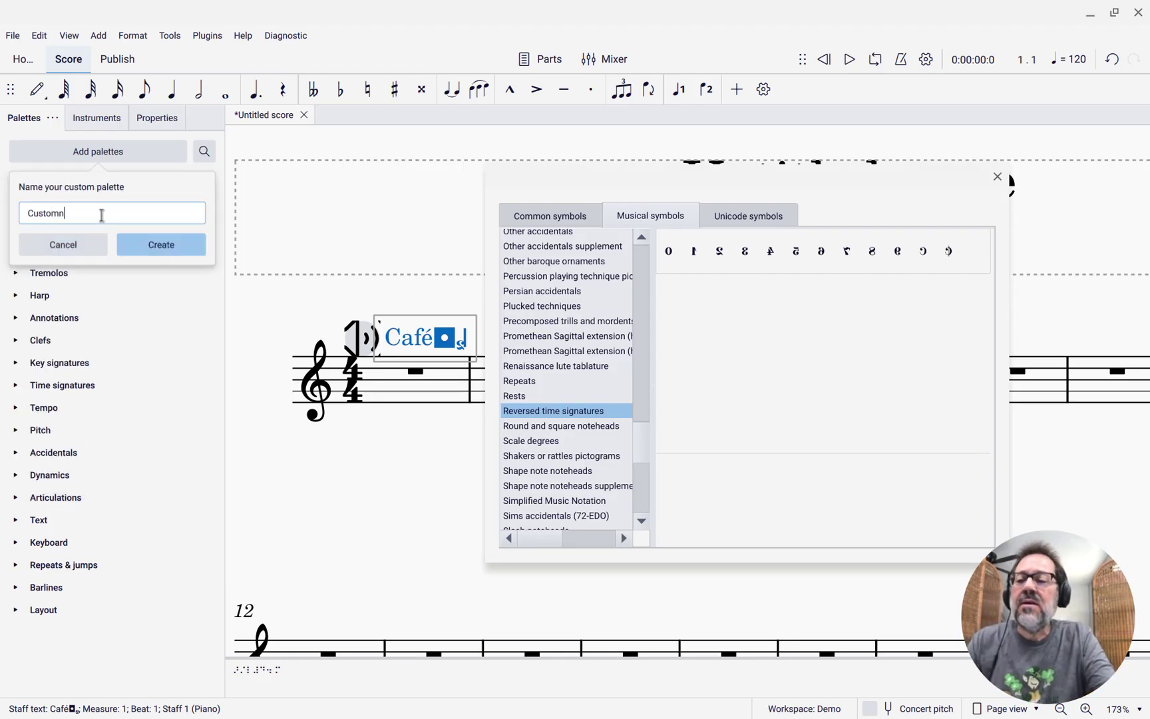
pyautogui.write('=')
pyautogui.press('BackSpace')
pyautogui.press('BackSpace')
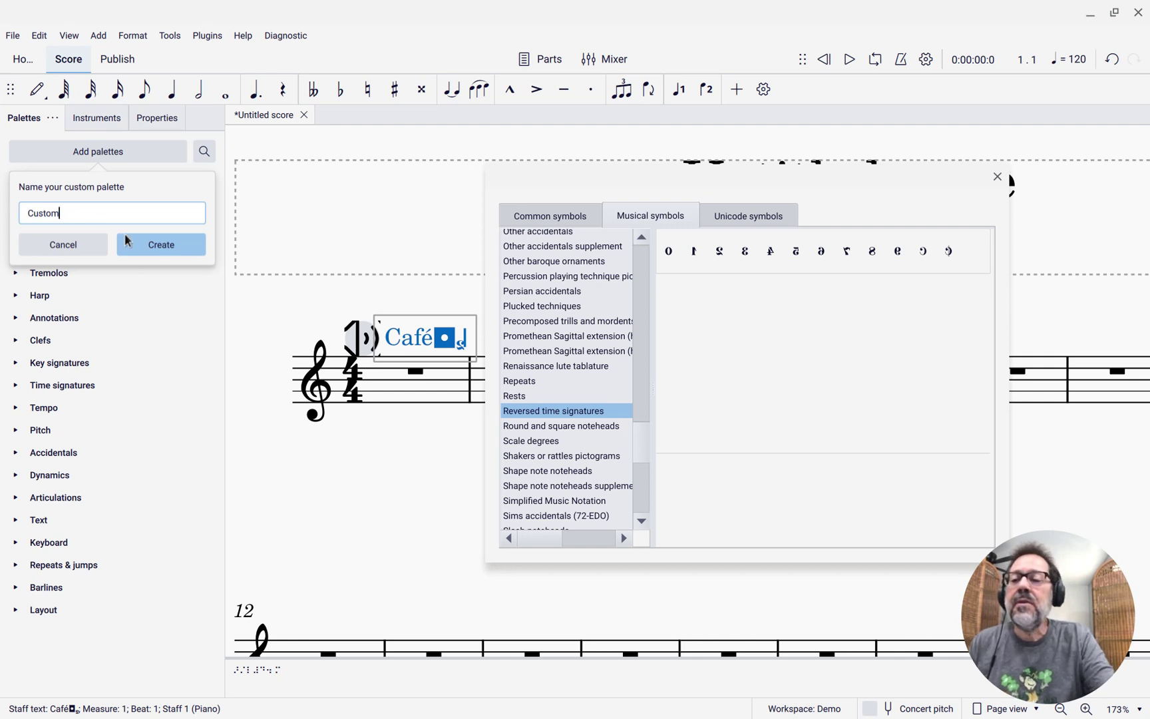
pyautogui.click(135, 250)
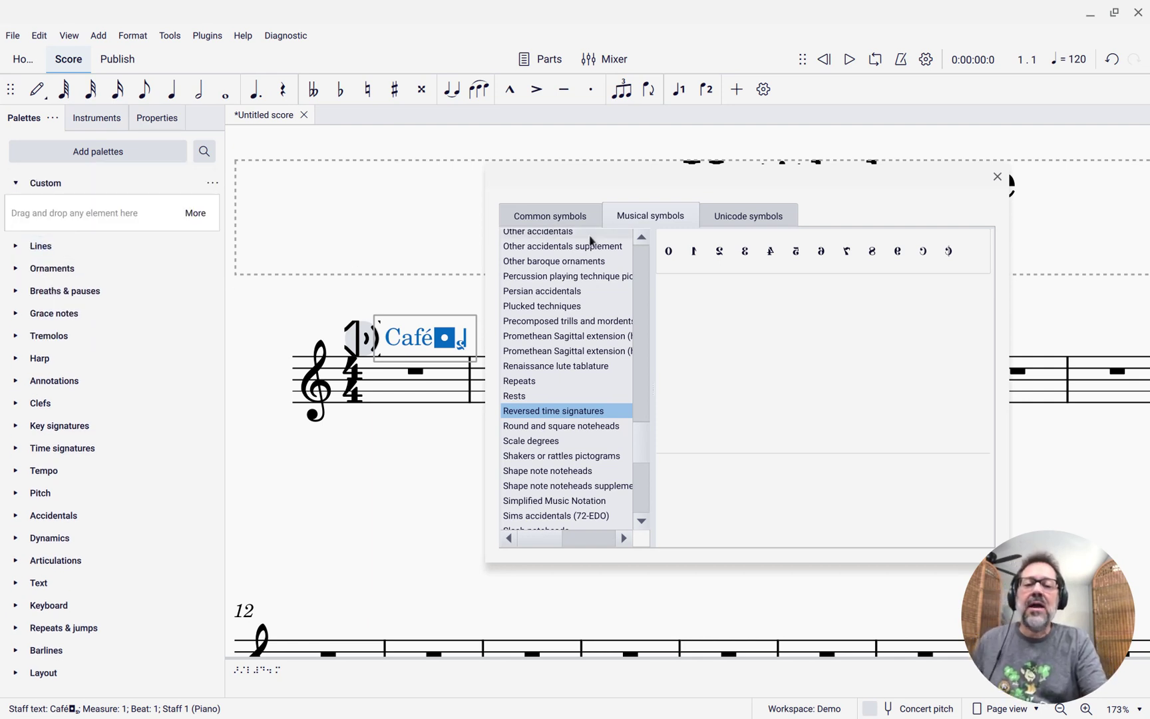
# Add the reversed 1 to the Custom palette, append it from there to the staff text, and close the special characters dialog
pyautogui.moveTo(694, 260); pyautogui.dragTo(213, 234)
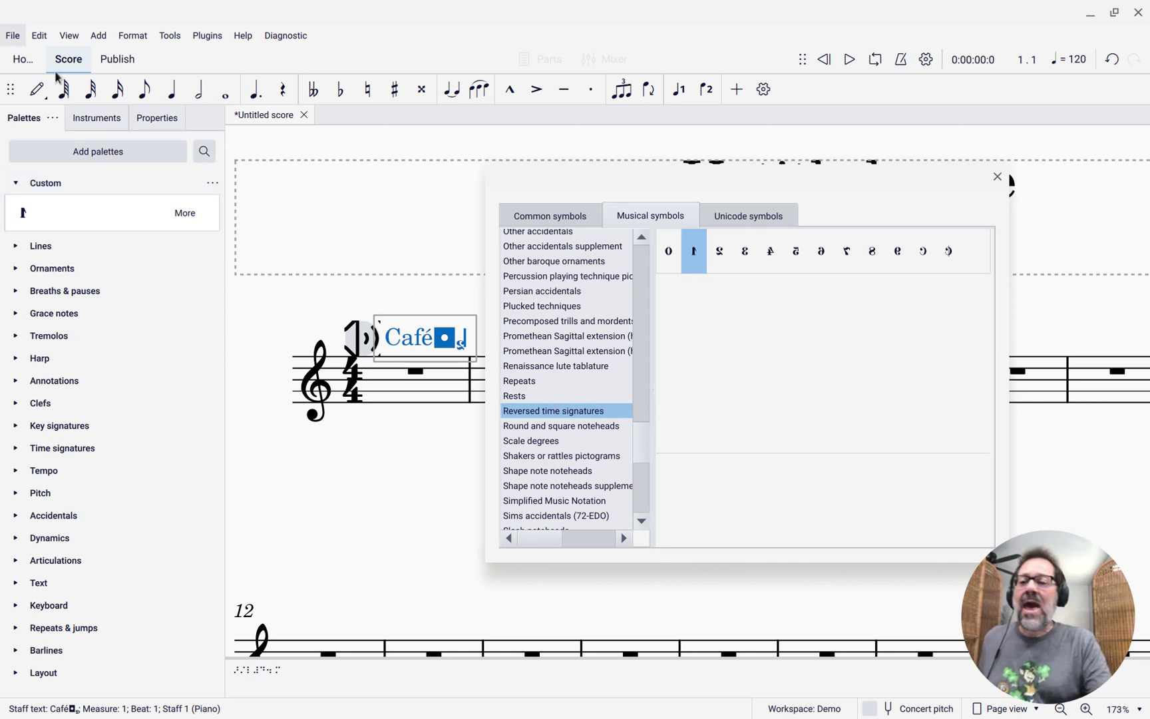
pyautogui.click(30, 228)
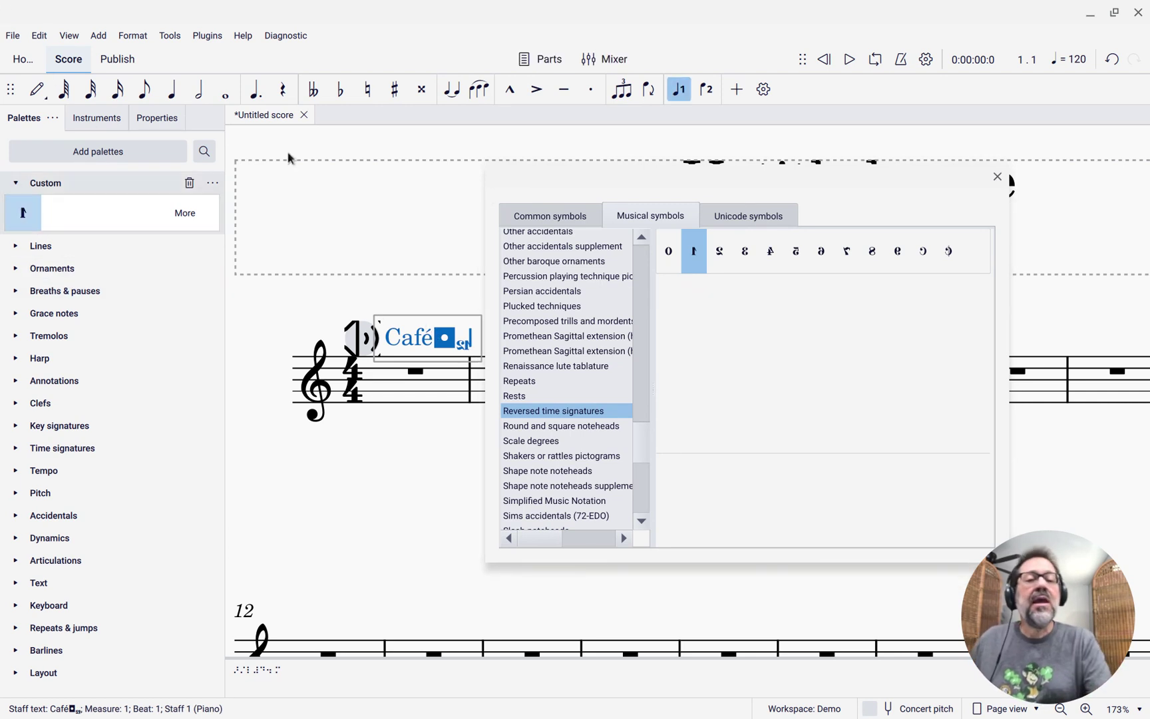
pyautogui.click(996, 177)
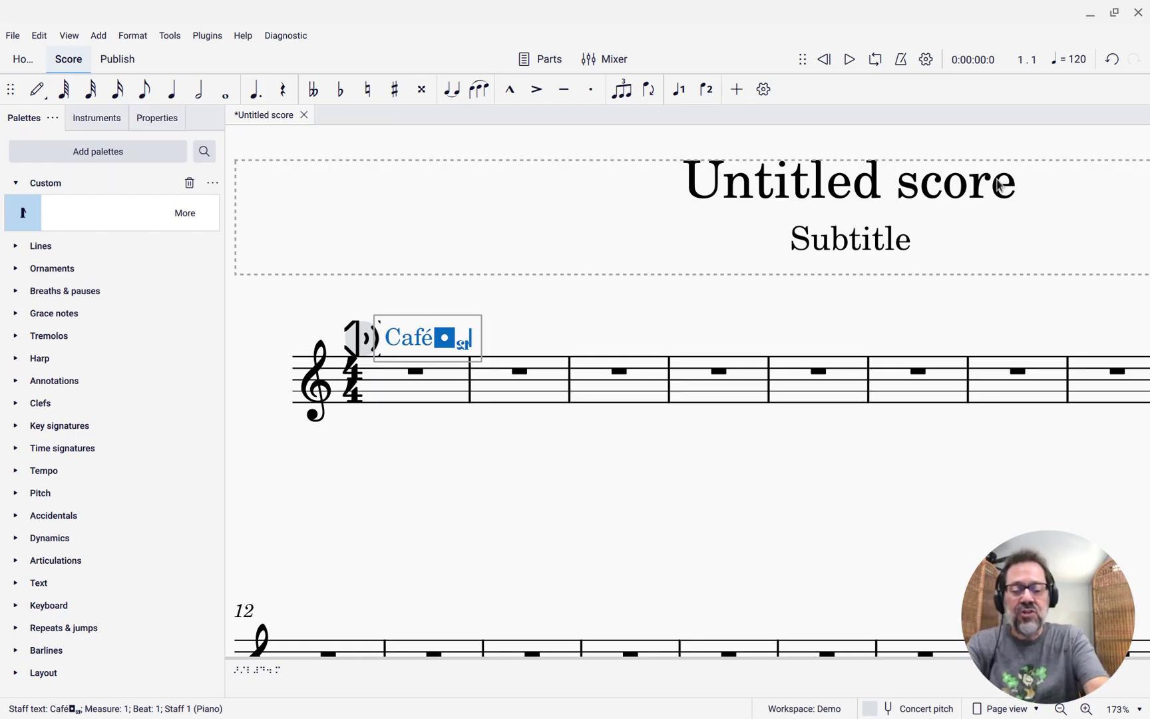
# Append the dynamic symbols mpf, a space, and the flat, sharp and natural symbols to the staff text
pyautogui.write('mpf')
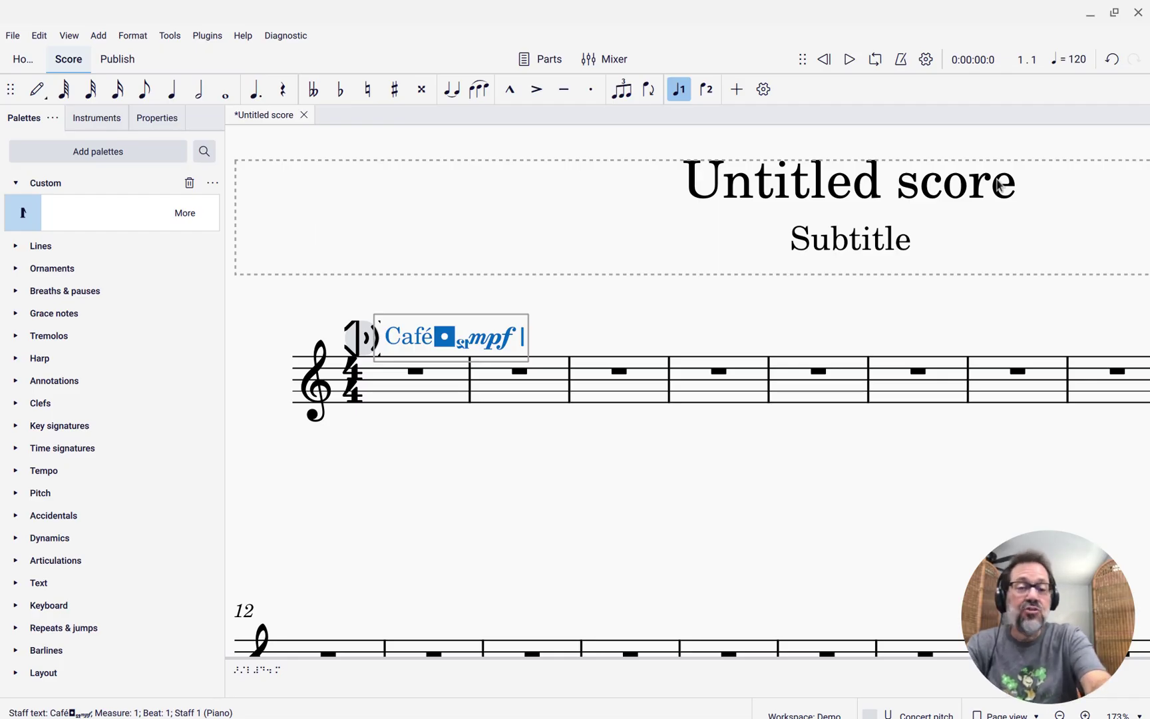
pyautogui.write('b')
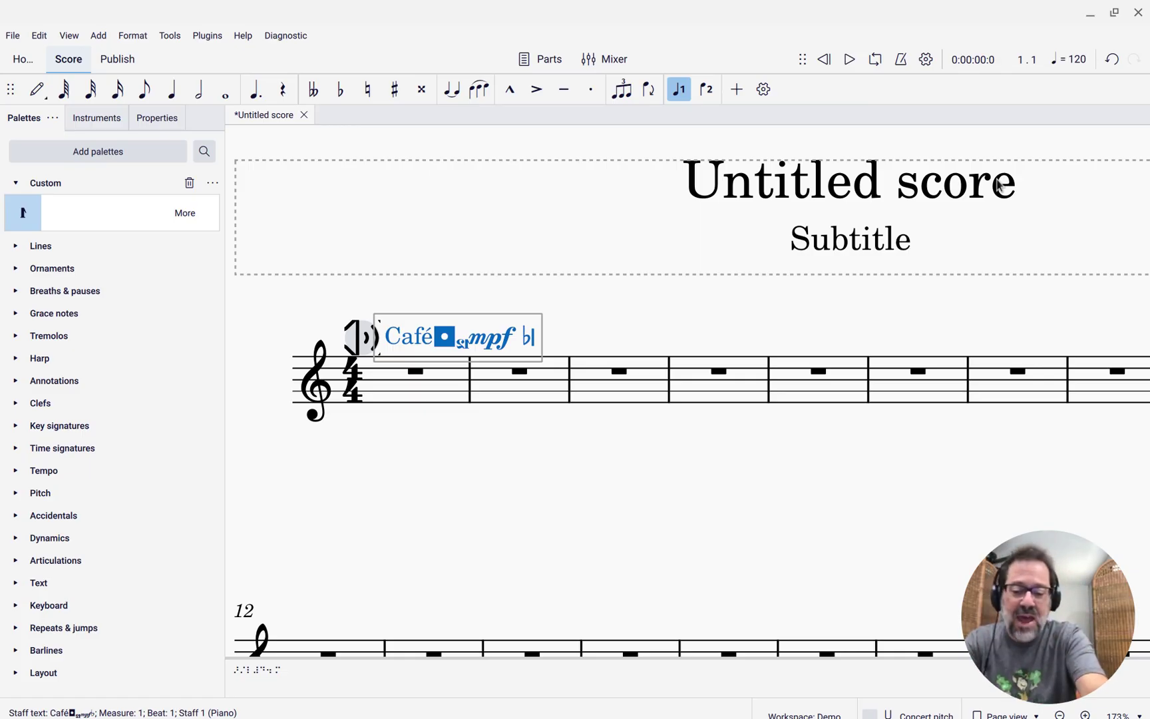
pyautogui.write('#')
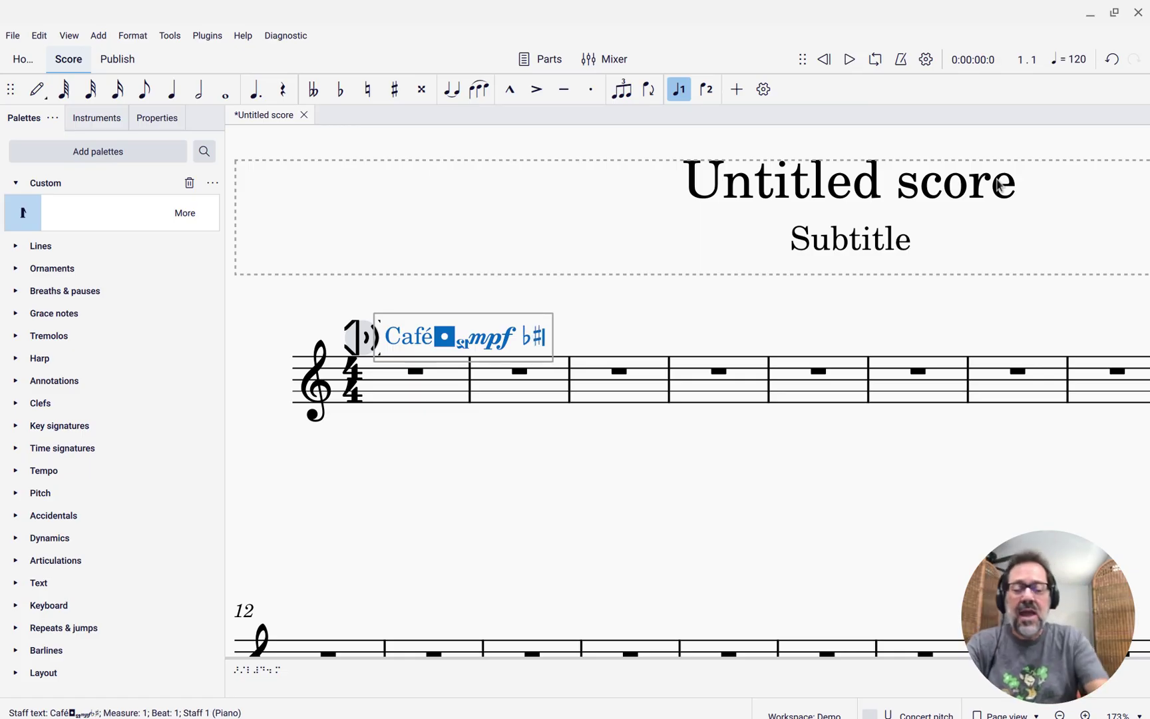
pyautogui.hotkey('ctrl', 'shift', 'h')
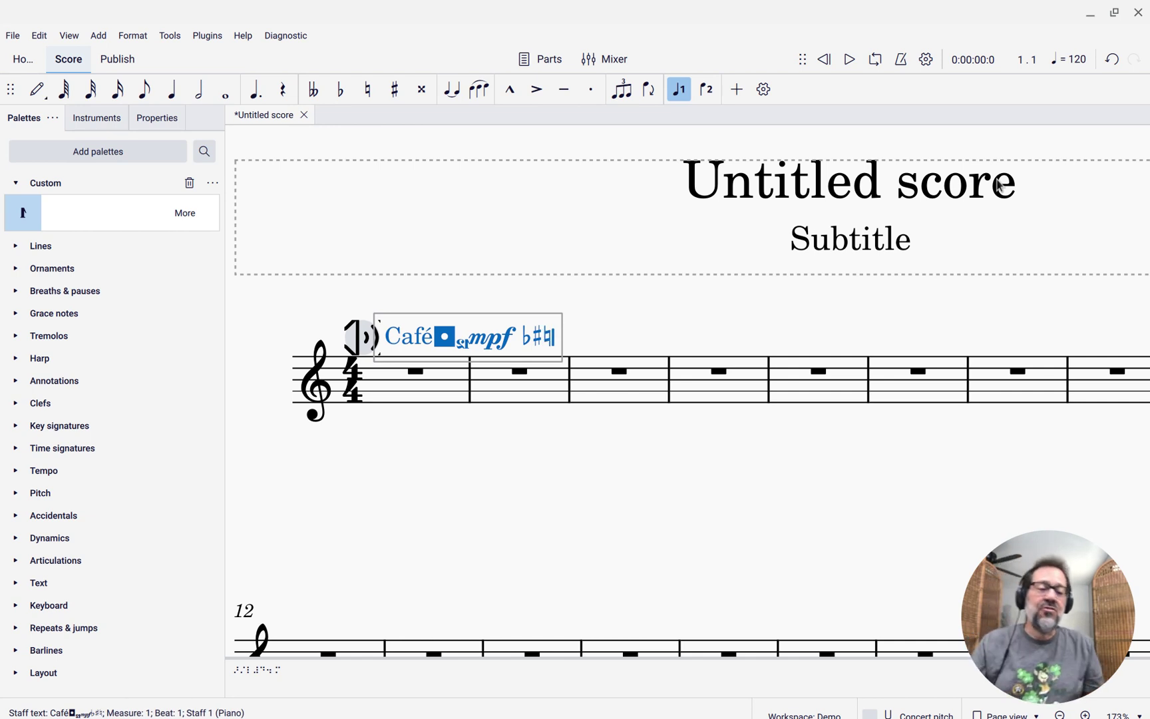